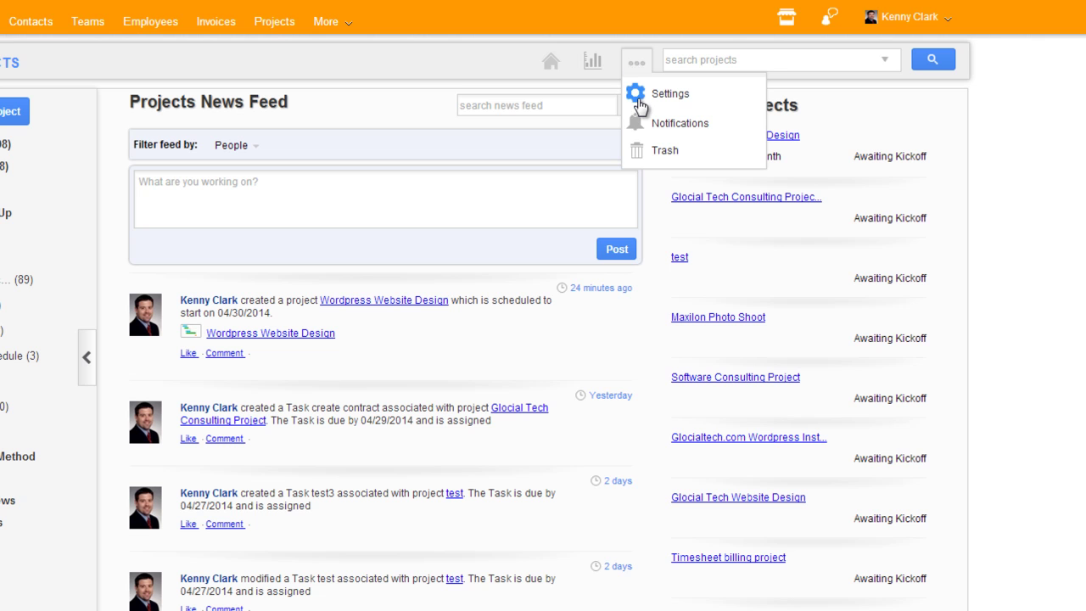
# Step: Create a new project template named "Application Development Project" in the Projects settings
pyautogui.click(639, 95)
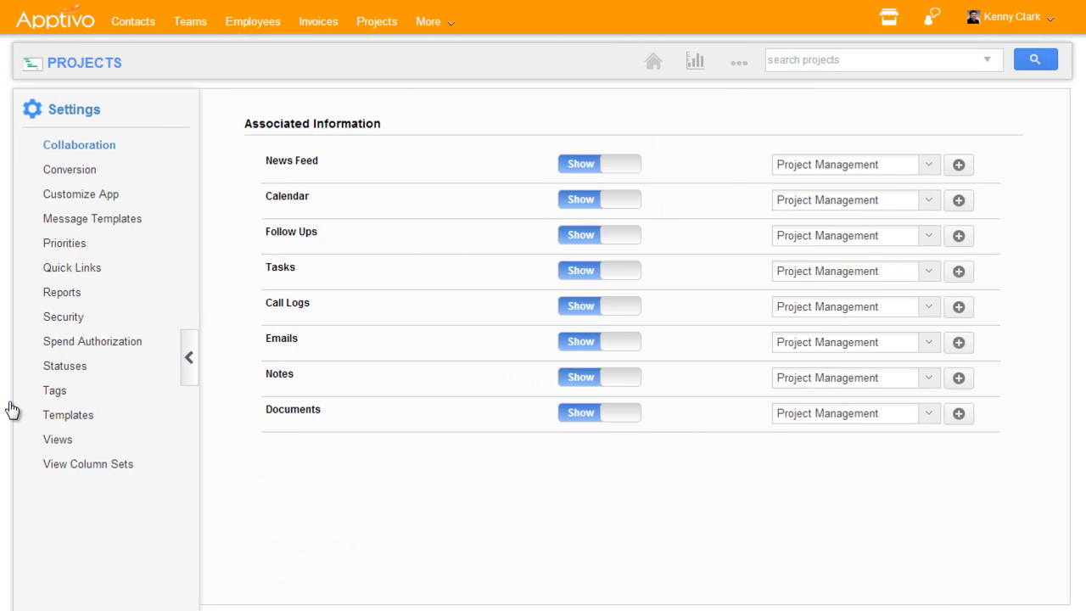
pyautogui.click(61, 420)
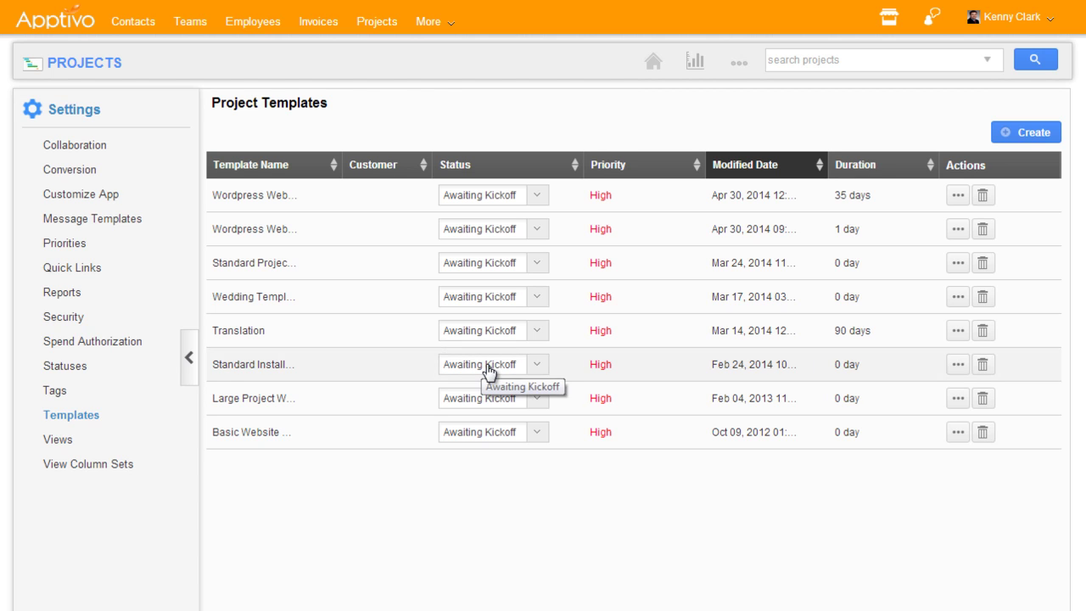
pyautogui.click(1041, 134)
pyautogui.click(422, 190)
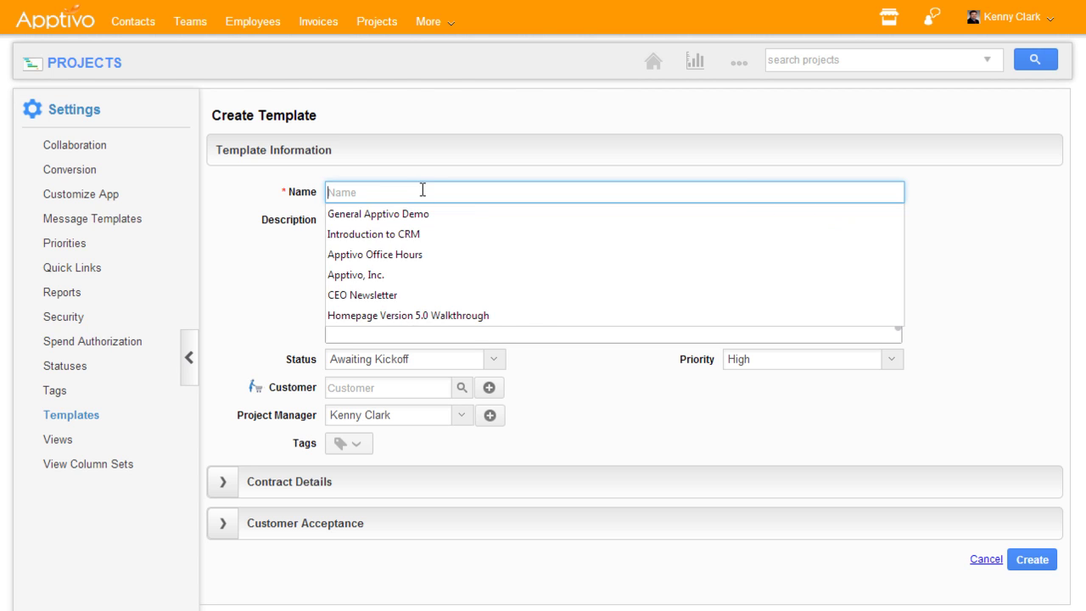
pyautogui.write('Application')
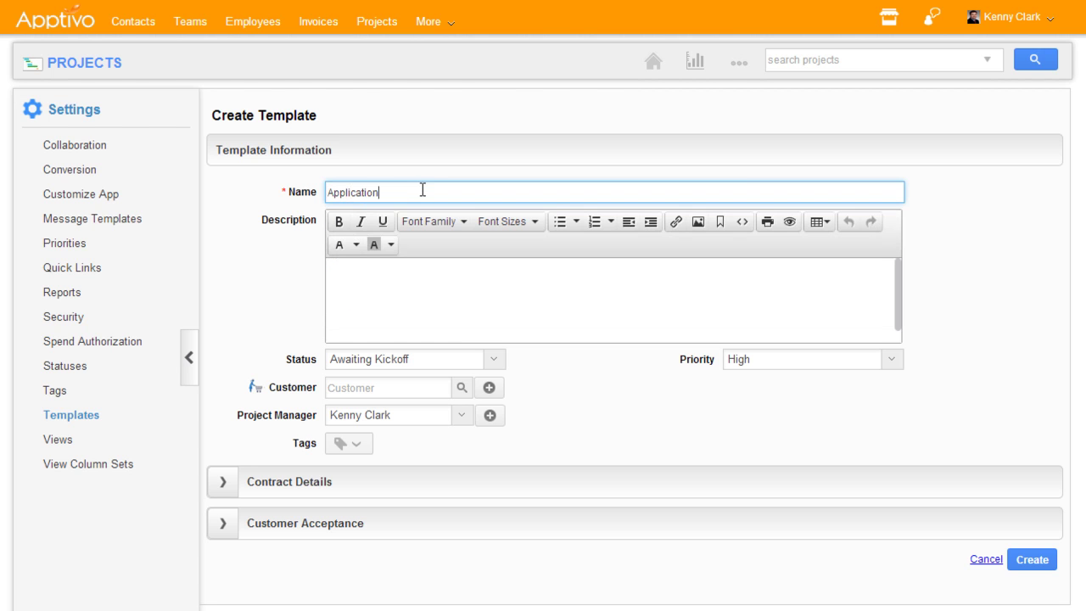
pyautogui.write(' Development Project')
pyautogui.click(1037, 561)
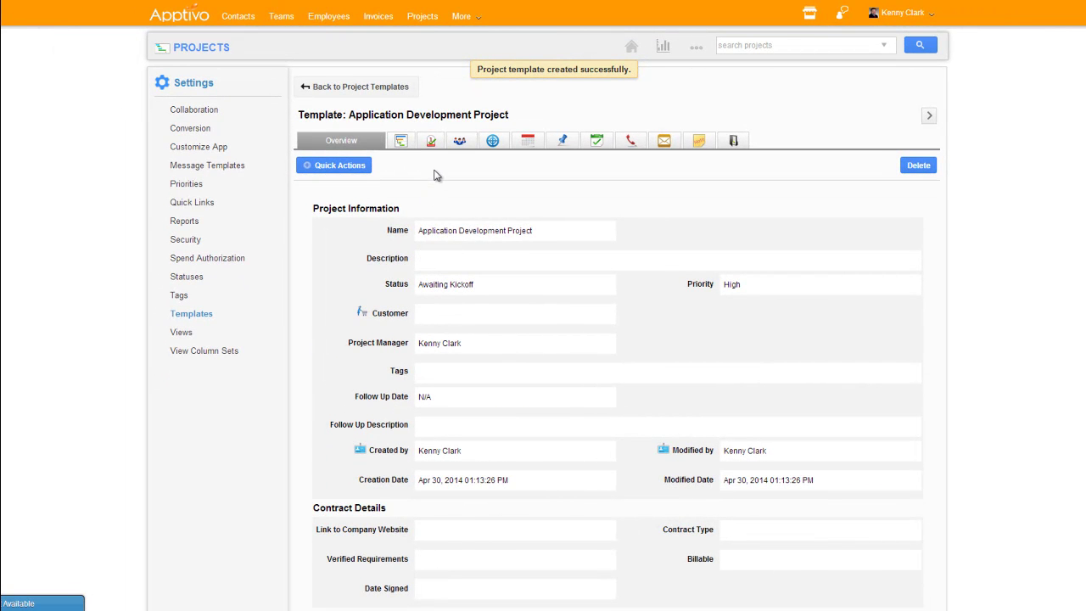
# Step: Add a milestone named "Discovery" to the Application Development Project template
pyautogui.click(431, 142)
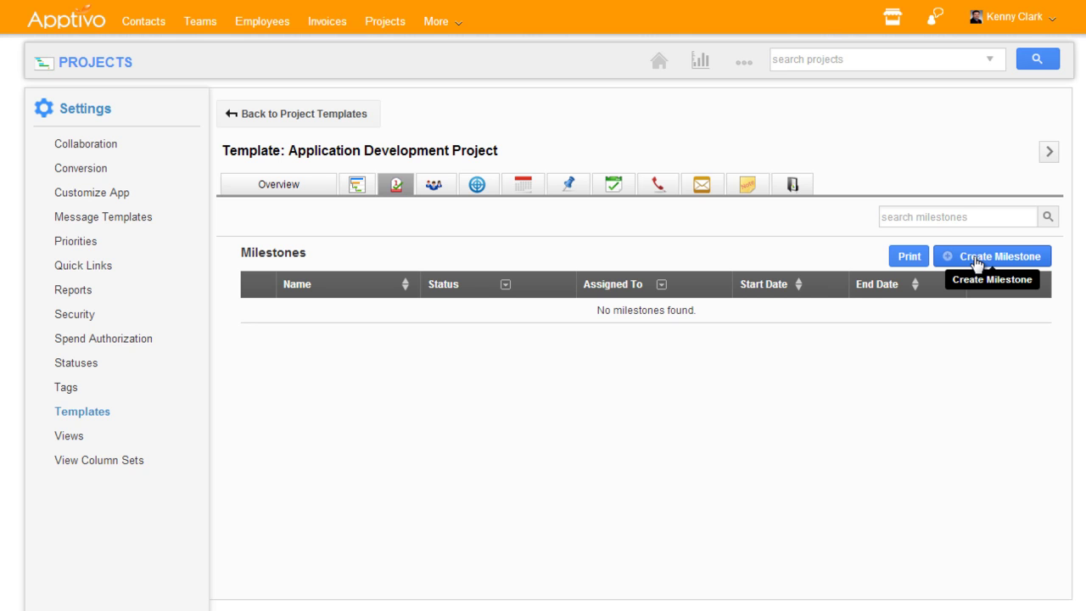
pyautogui.click(976, 262)
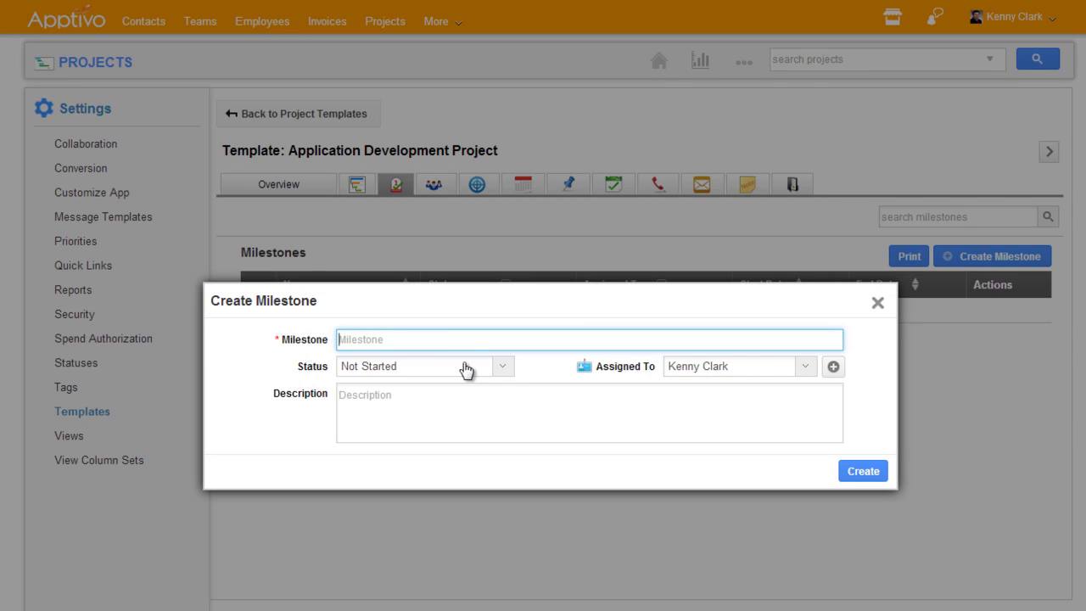
pyautogui.click(472, 337)
pyautogui.write('Discovery')
pyautogui.click(873, 472)
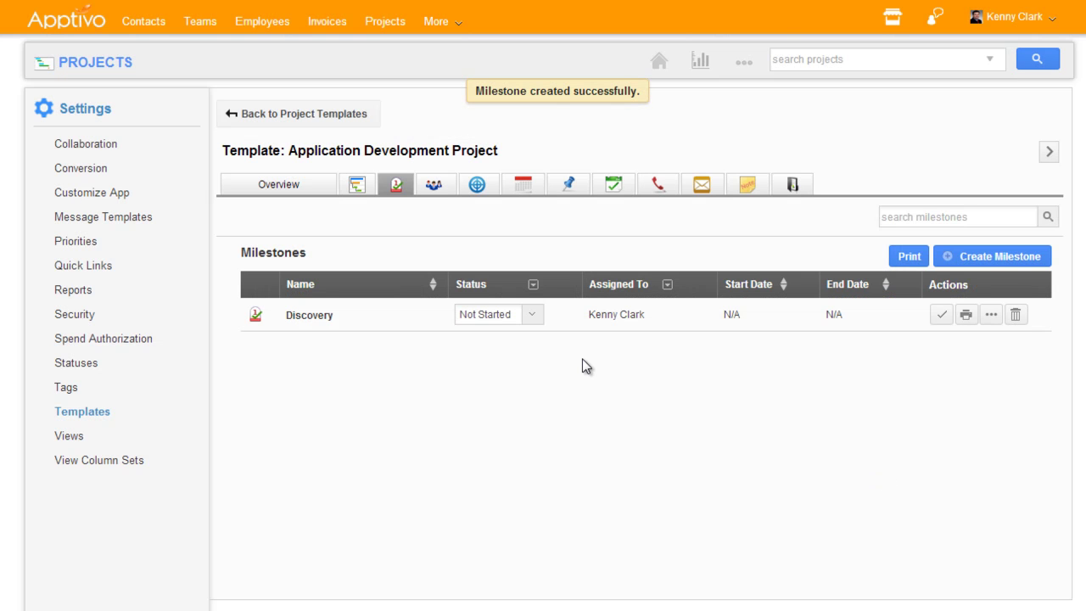
# Step: Create the task "initial client meeting" in the Discovery milestone with an estimate of 20 hours
pyautogui.click(299, 321)
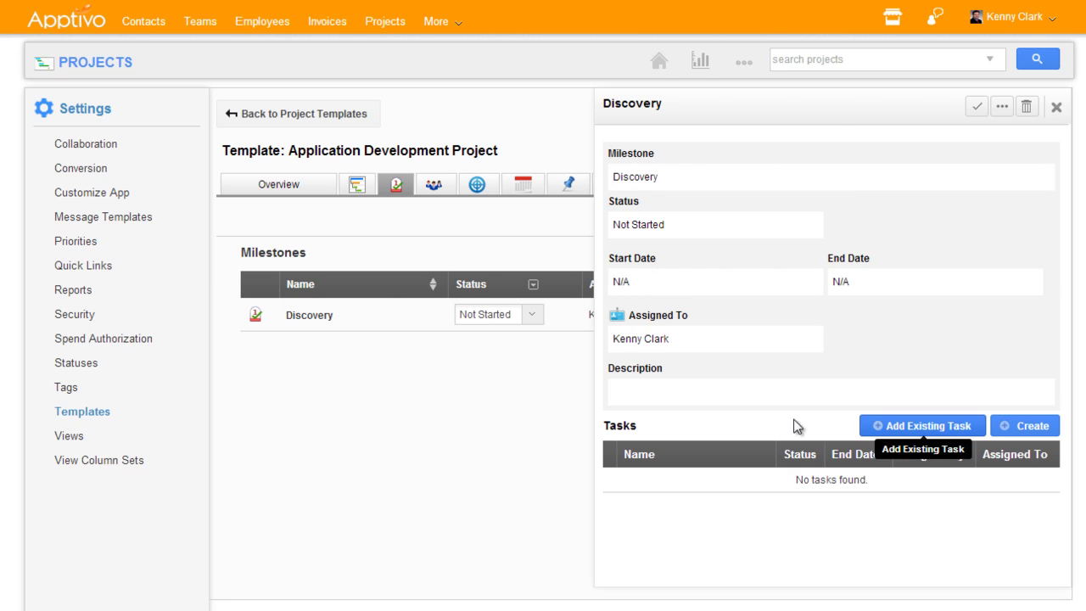
pyautogui.click(1029, 430)
pyautogui.click(729, 187)
pyautogui.write('initial client meeting')
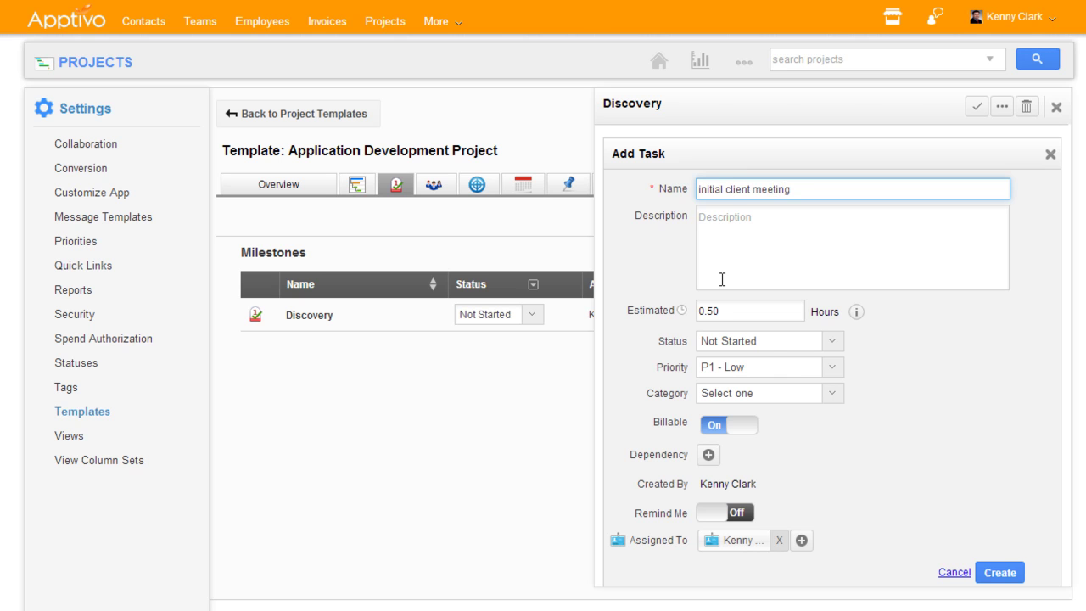
pyautogui.click(746, 312)
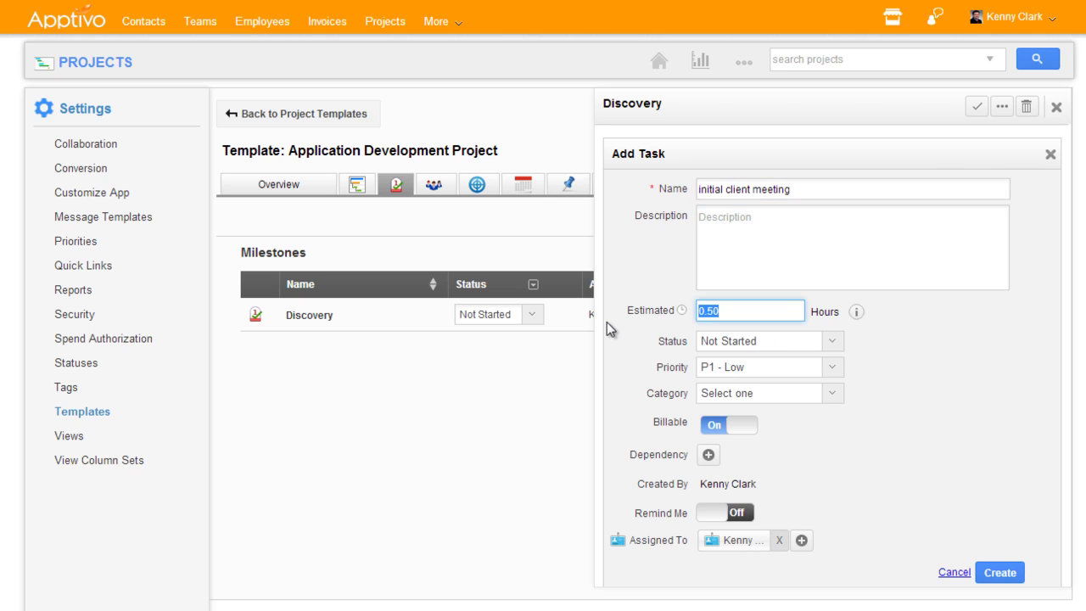
pyautogui.write('20')
pyautogui.click(849, 472)
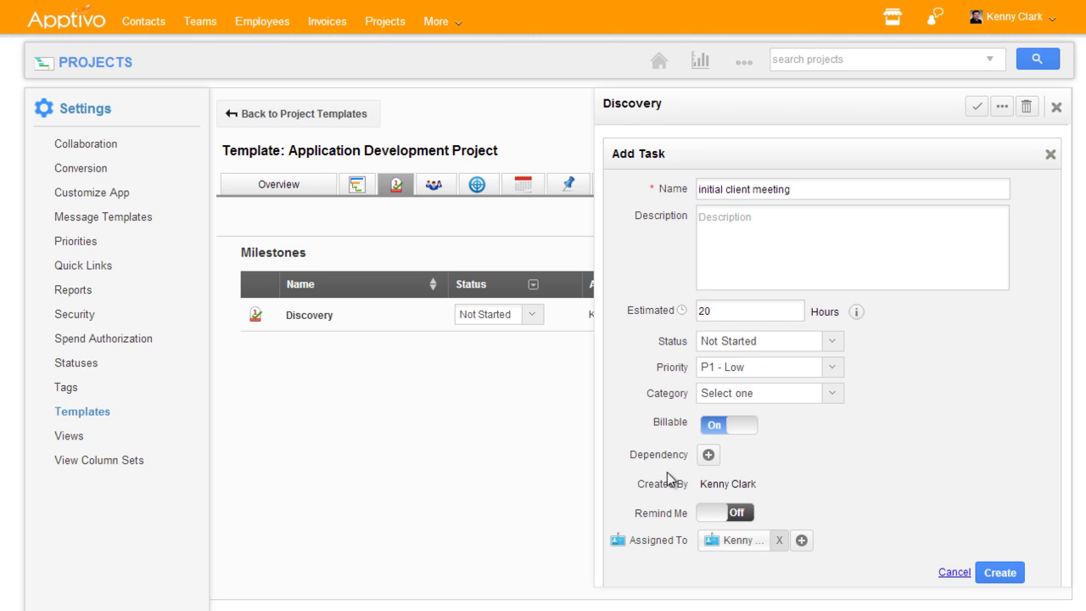
pyautogui.moveTo(632, 458); pyautogui.dragTo(697, 456)
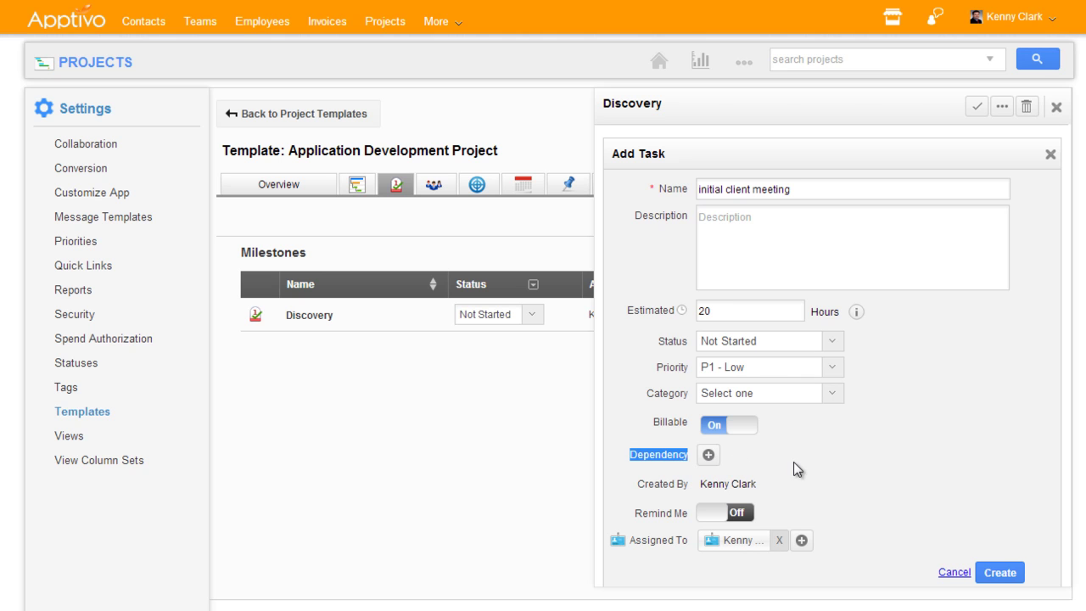
pyautogui.click(1000, 573)
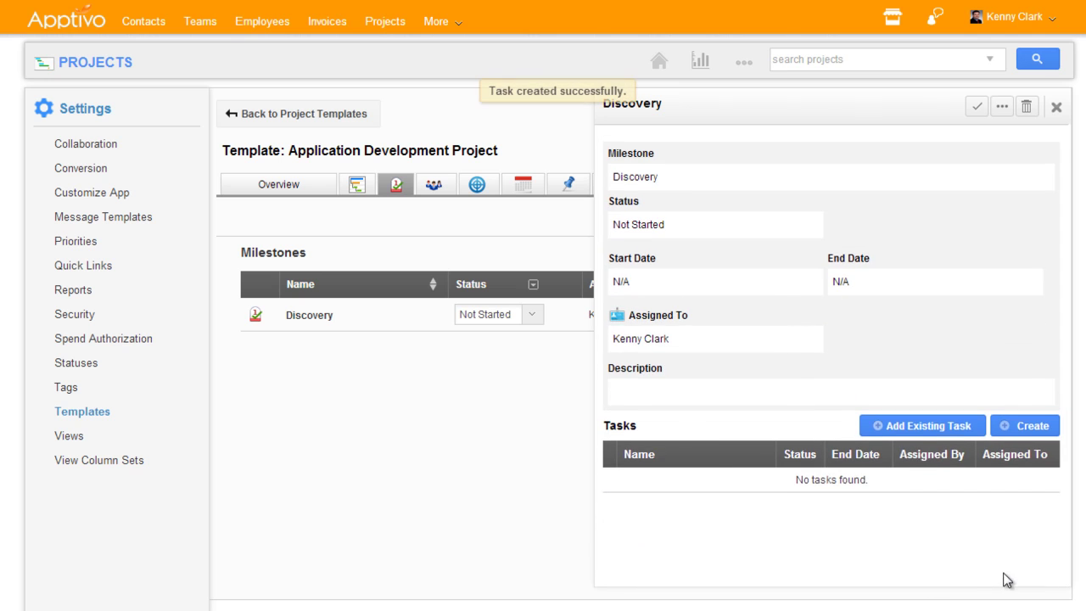
# Step: Start a second Discovery task named "Complete app requirements" and estimate it at 24 hours
pyautogui.click(1018, 429)
pyautogui.click(754, 186)
pyautogui.write('Complete app requirements')
pyautogui.click(734, 311)
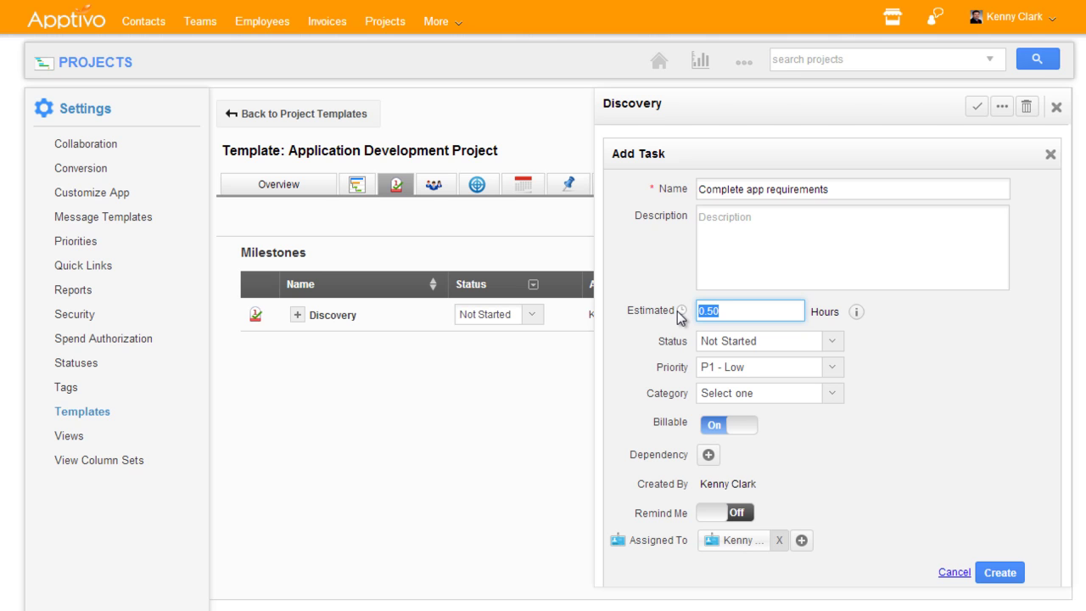
pyautogui.write('24')
pyautogui.moveTo(857, 314)
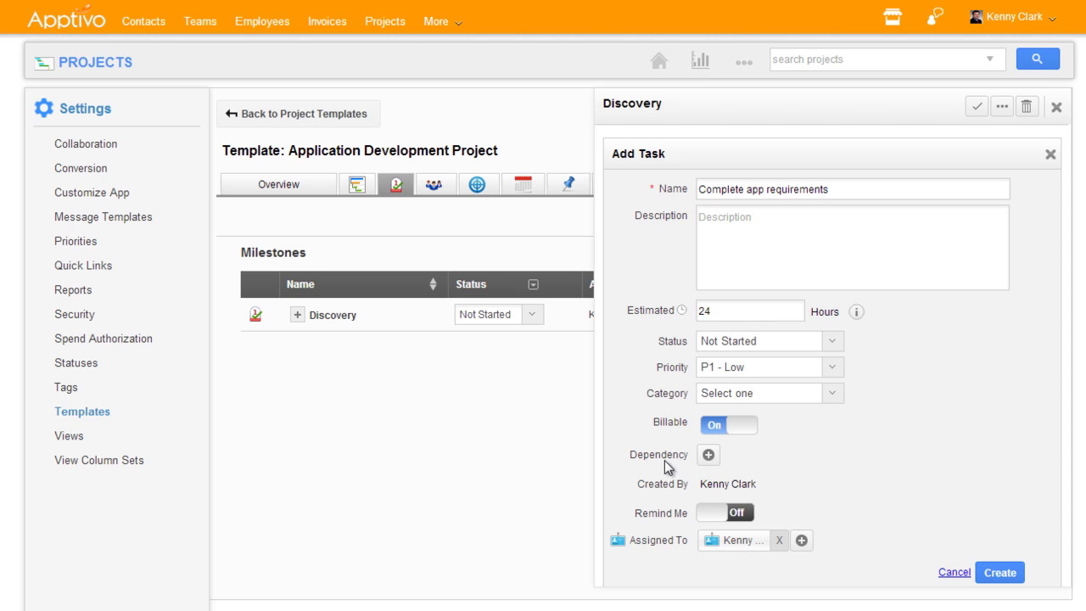
# Step: Make the task dependent on "initial client meeting", save it and close the Discovery milestone's details
pyautogui.moveTo(655, 454); pyautogui.dragTo(708, 460)
pyautogui.click(708, 456)
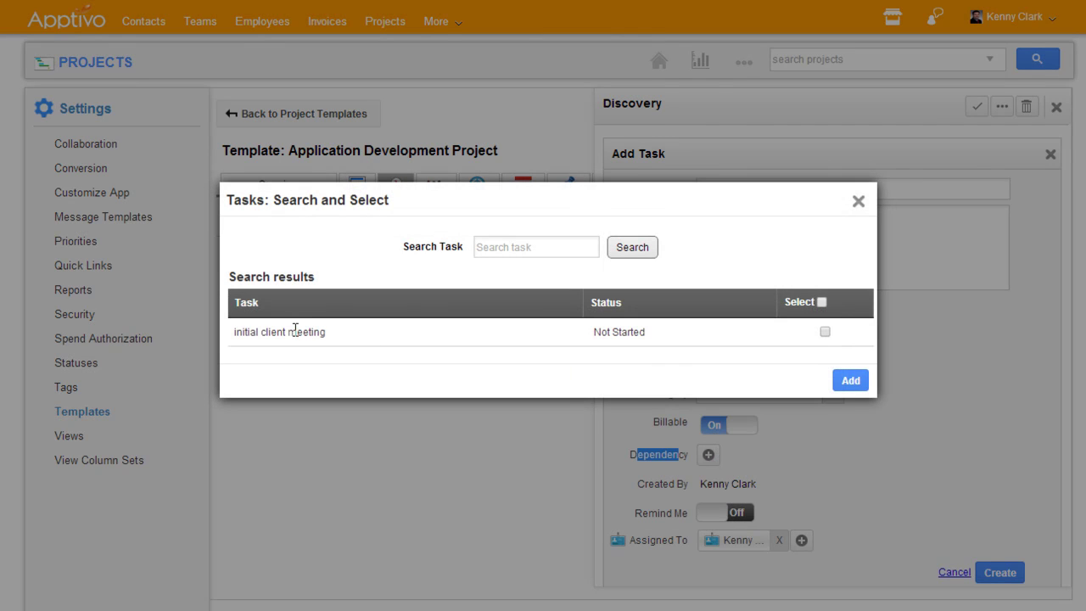
pyautogui.click(824, 331)
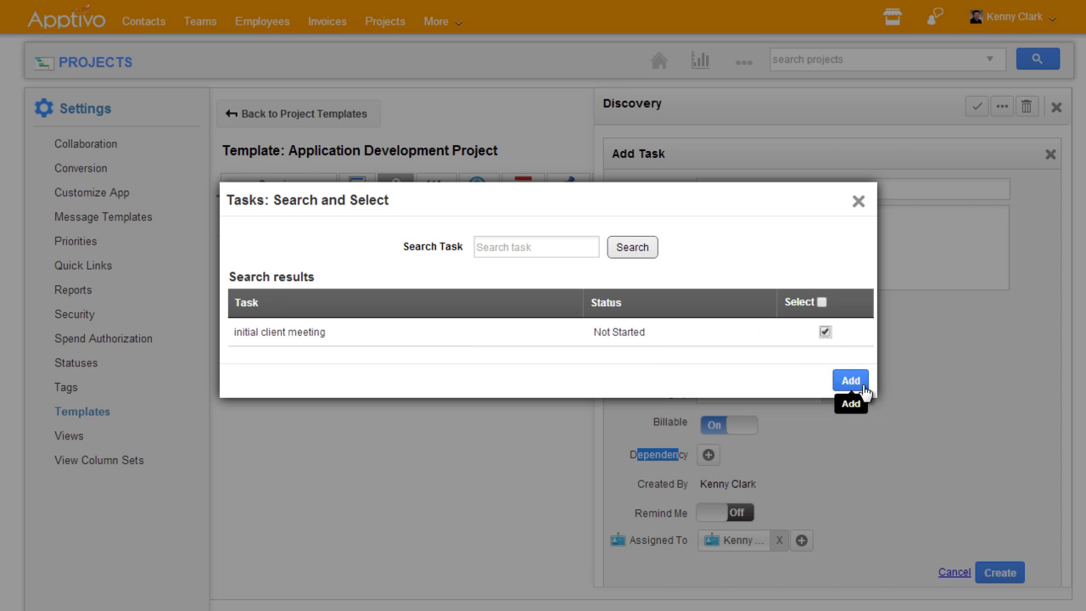
pyautogui.click(850, 382)
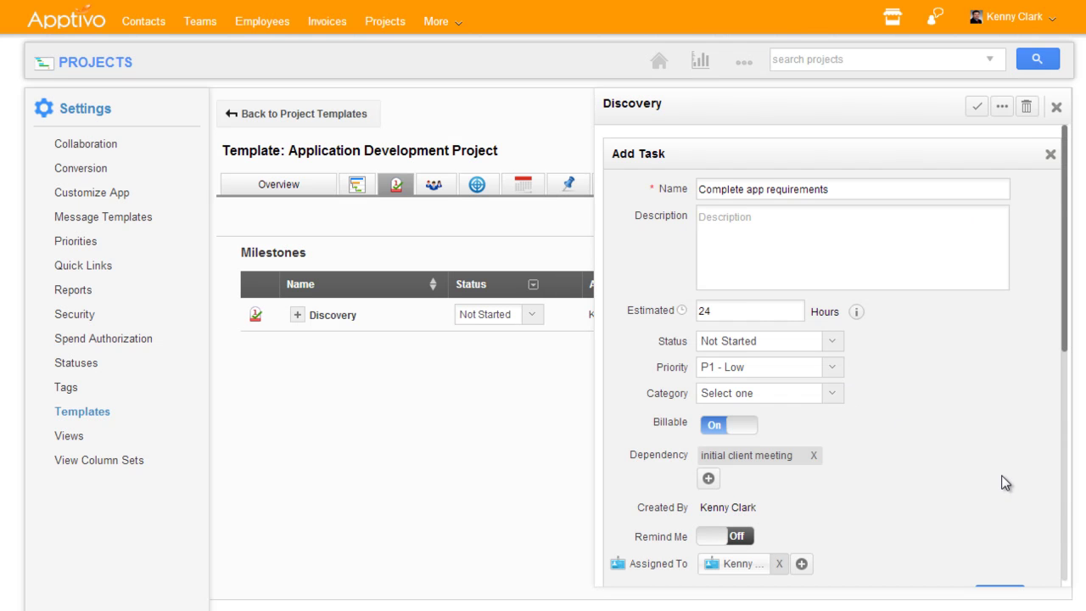
pyautogui.scroll(-1, 1006, 482)
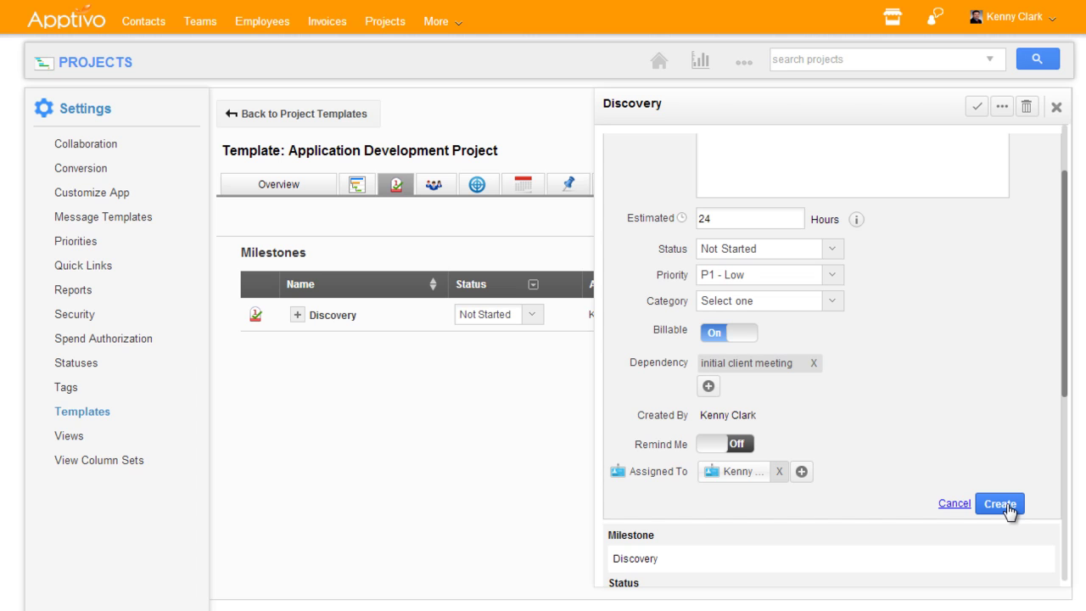
pyautogui.click(996, 506)
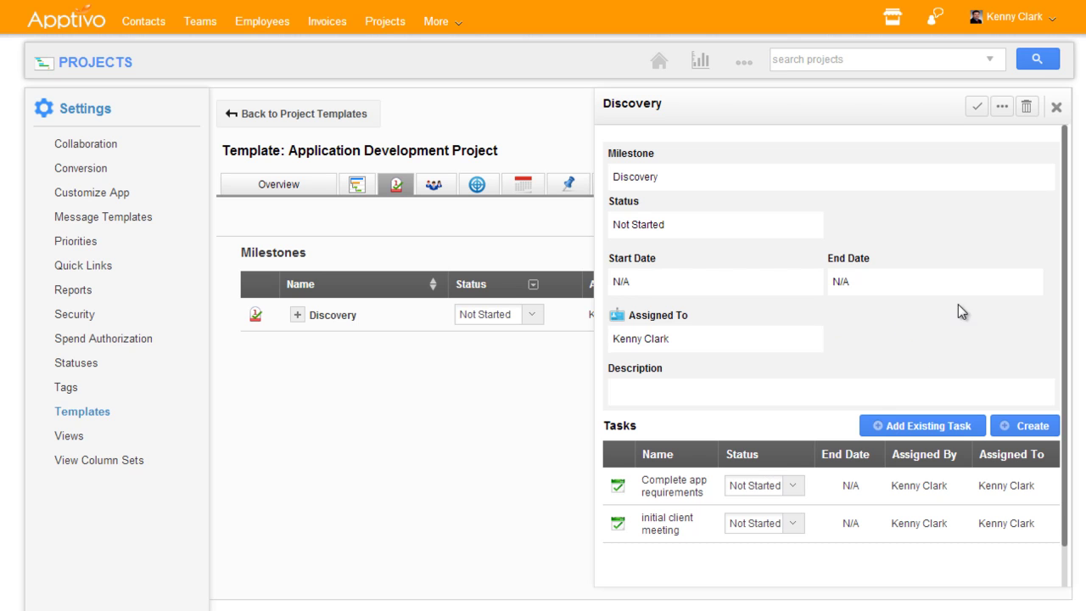
pyautogui.click(1056, 109)
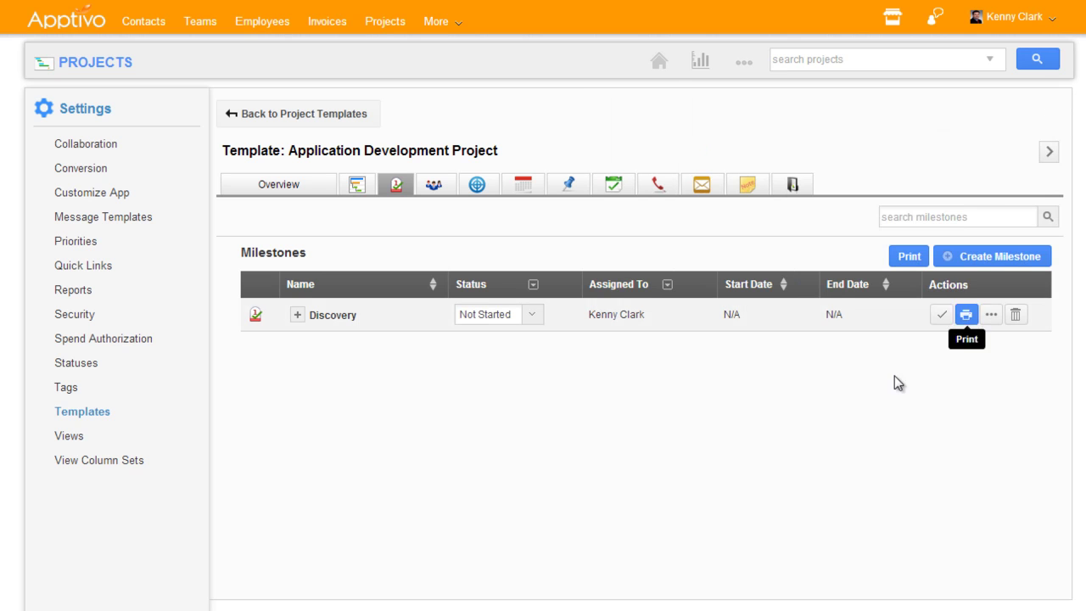
# Step: Add a milestone named "Development" to the project template
pyautogui.click(981, 257)
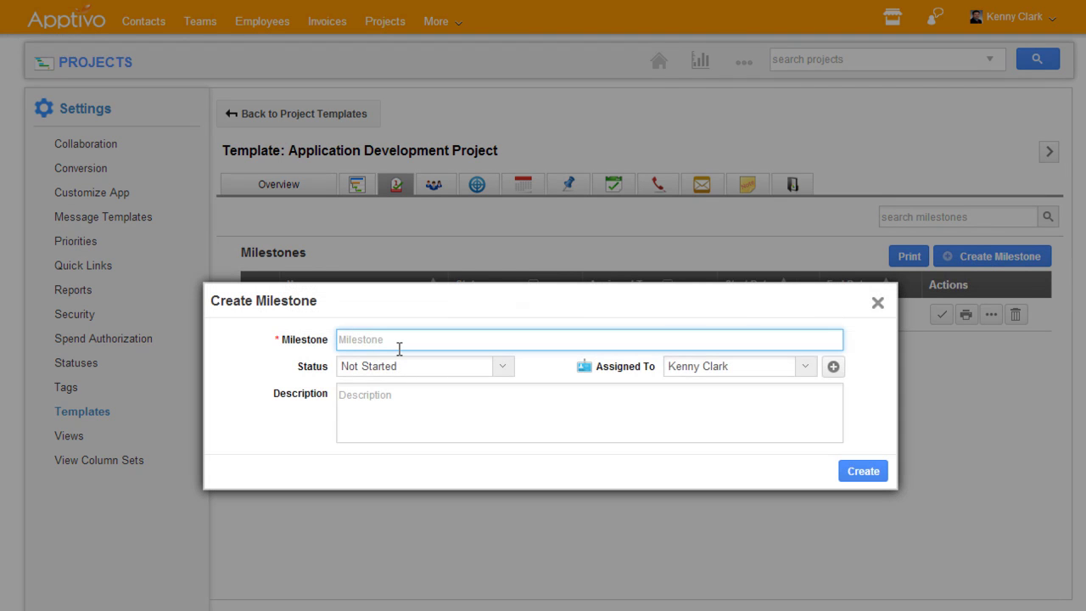
pyautogui.write('Development')
pyautogui.click(873, 479)
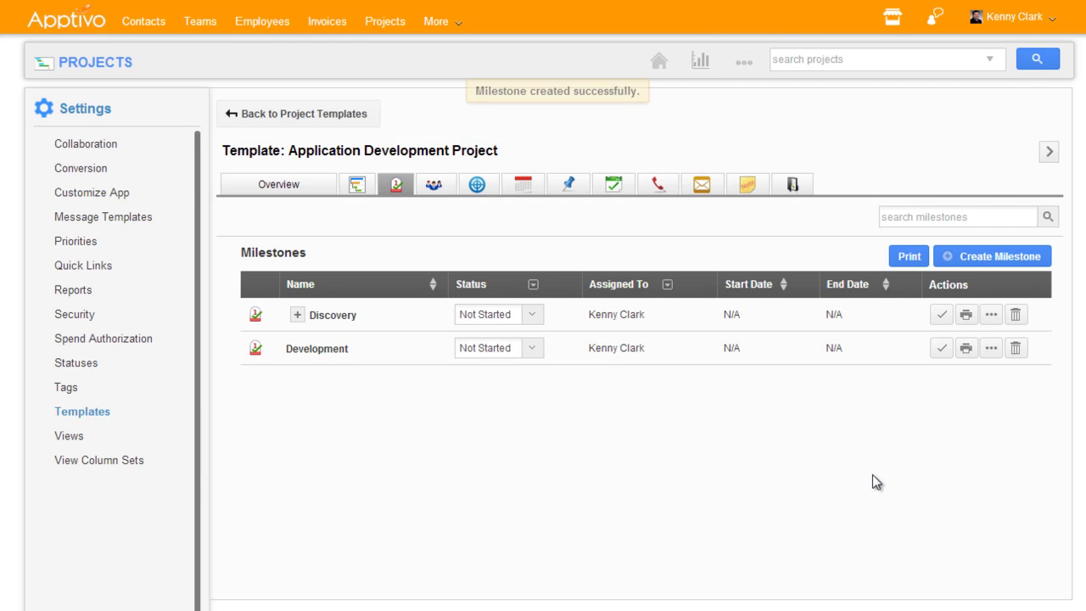
# Step: Start a task named "Plan out development" in the Development milestone and estimate it at 36 hours
pyautogui.click(316, 352)
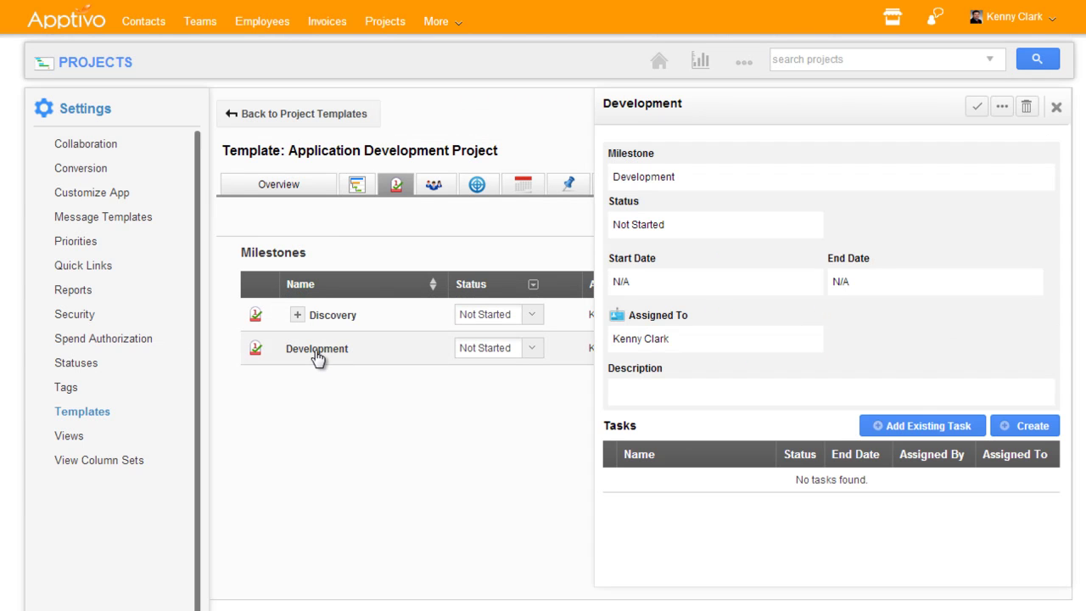
pyautogui.click(1030, 427)
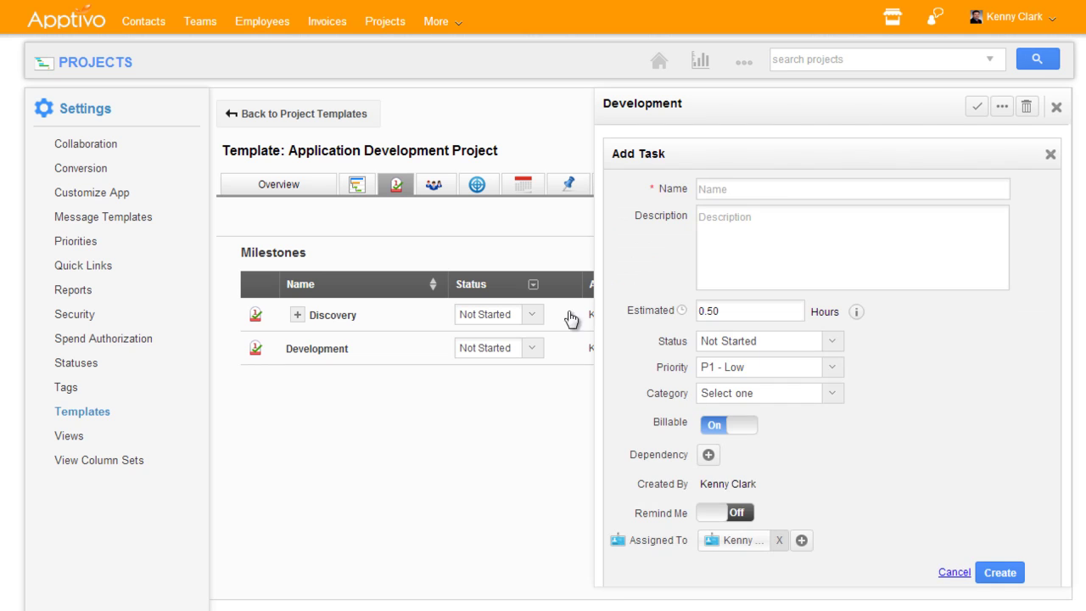
pyautogui.click(768, 187)
pyautogui.write('Plan out development')
pyautogui.moveTo(758, 310); pyautogui.dragTo(592, 291)
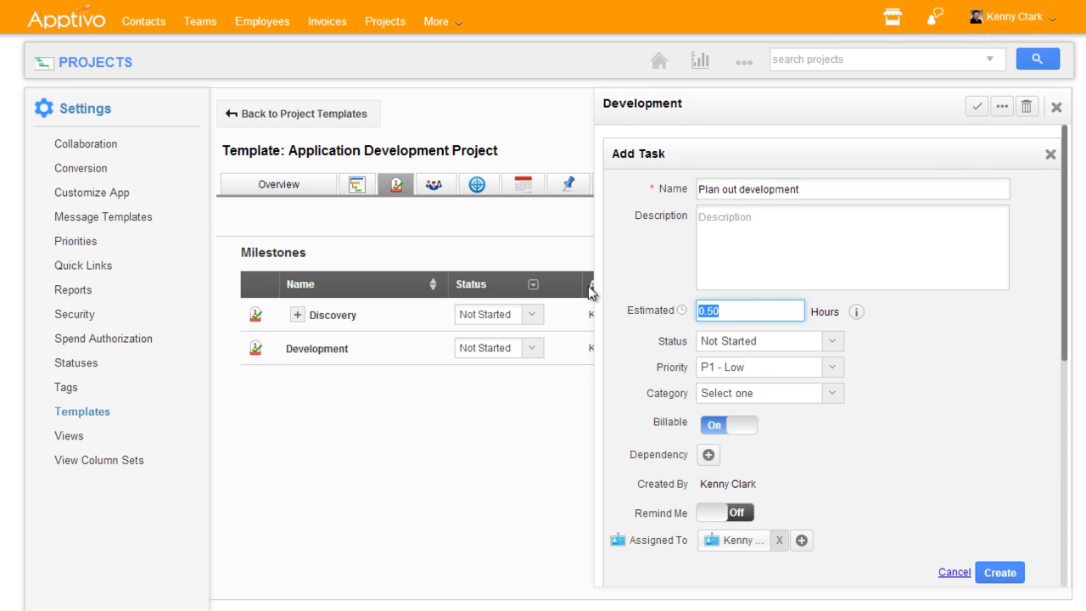
pyautogui.write('36')
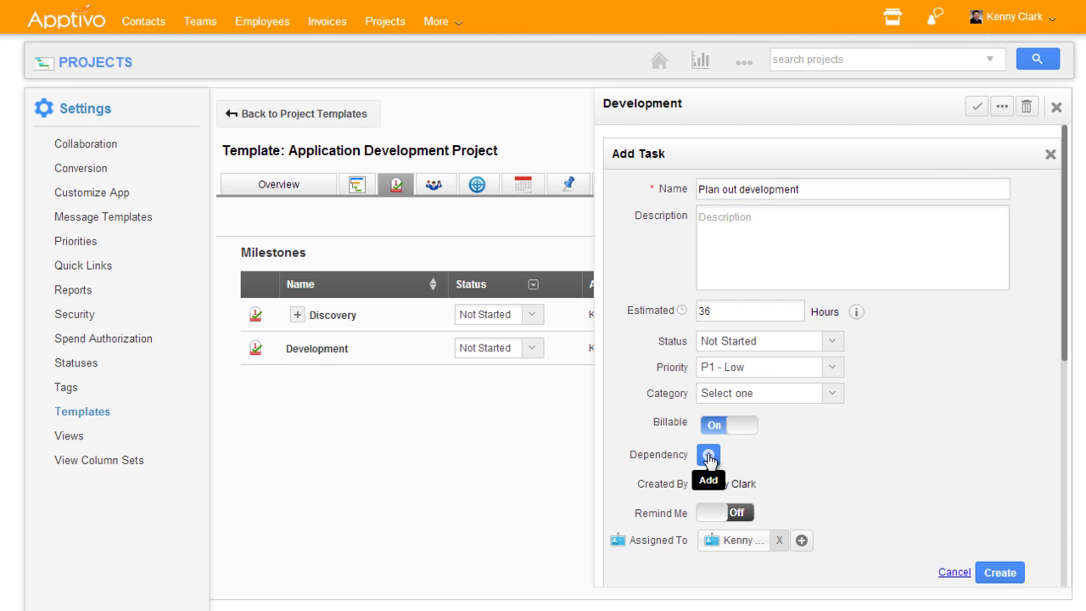
# Step: Make the "Plan out development" task dependent on "Complete app requirements" and save it
pyautogui.click(709, 455)
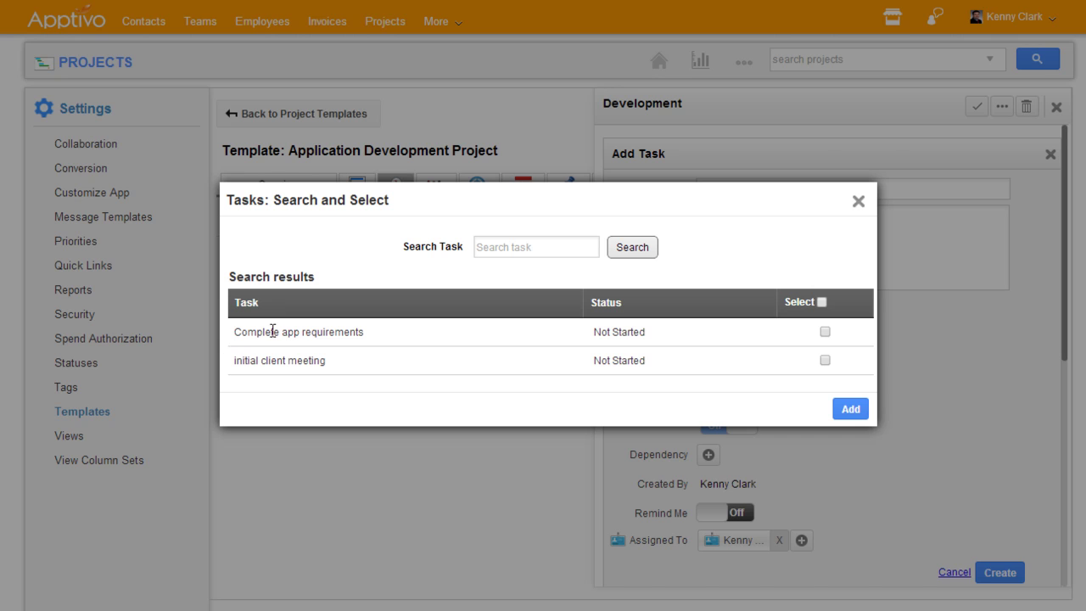
pyautogui.moveTo(272, 331); pyautogui.dragTo(336, 331)
pyautogui.click(825, 332)
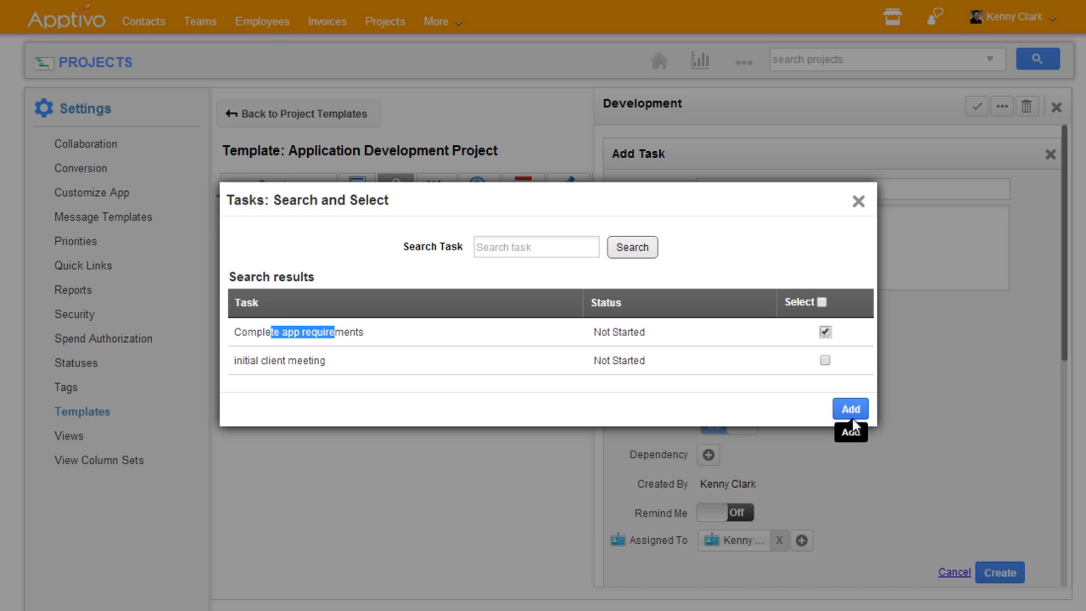
pyautogui.click(851, 412)
pyautogui.scroll(-3, 974, 496)
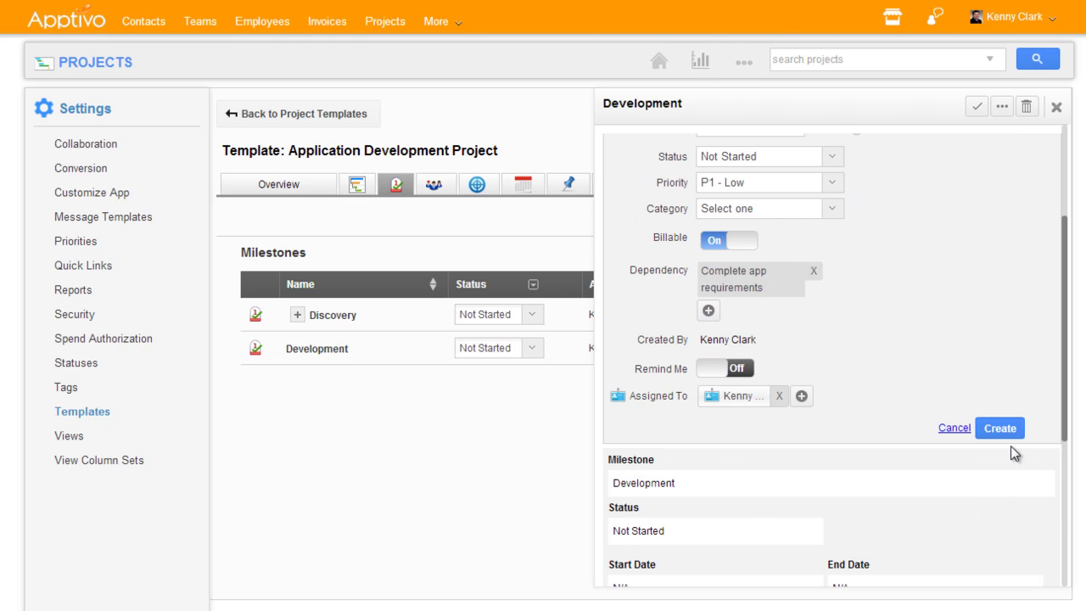
pyautogui.scroll(1, 1005, 445)
pyautogui.click(999, 520)
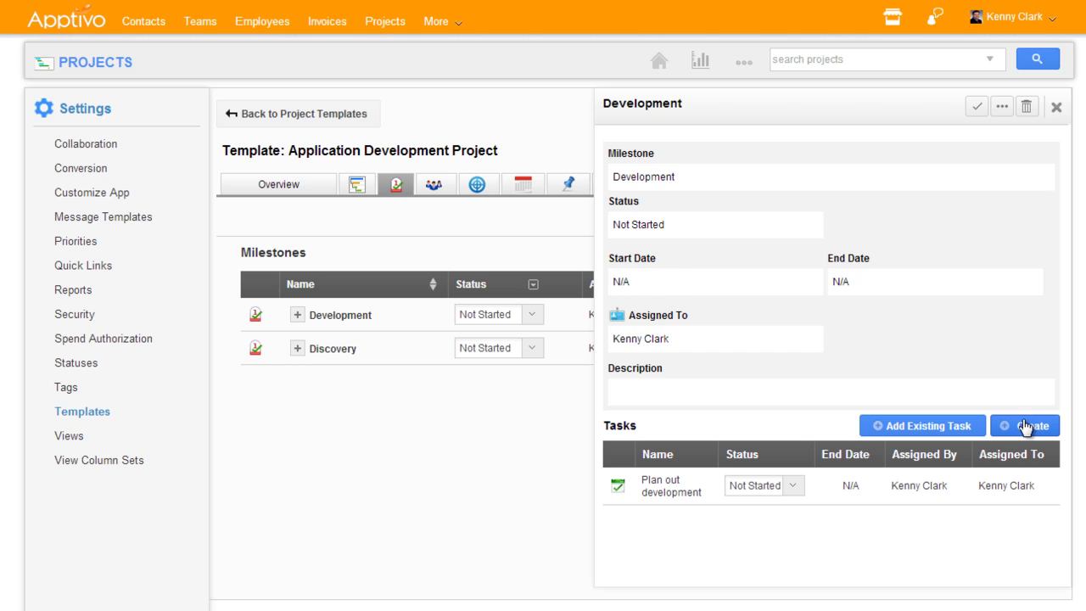
# Step: Start another Development task named "finalize all development" and estimate it at 40 hours
pyautogui.click(1025, 426)
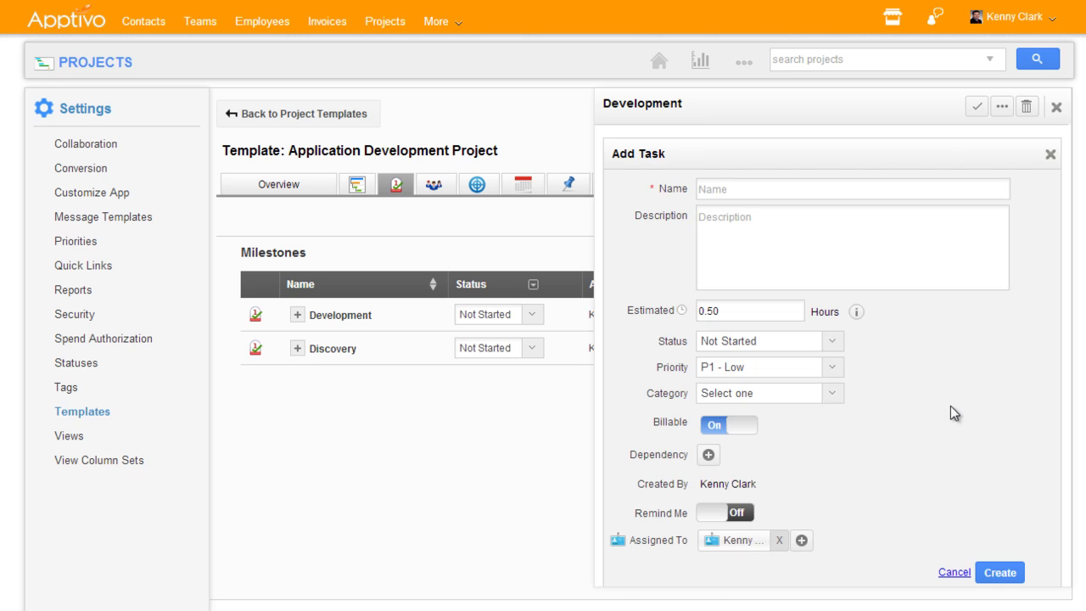
pyautogui.click(752, 190)
pyautogui.write('fl')
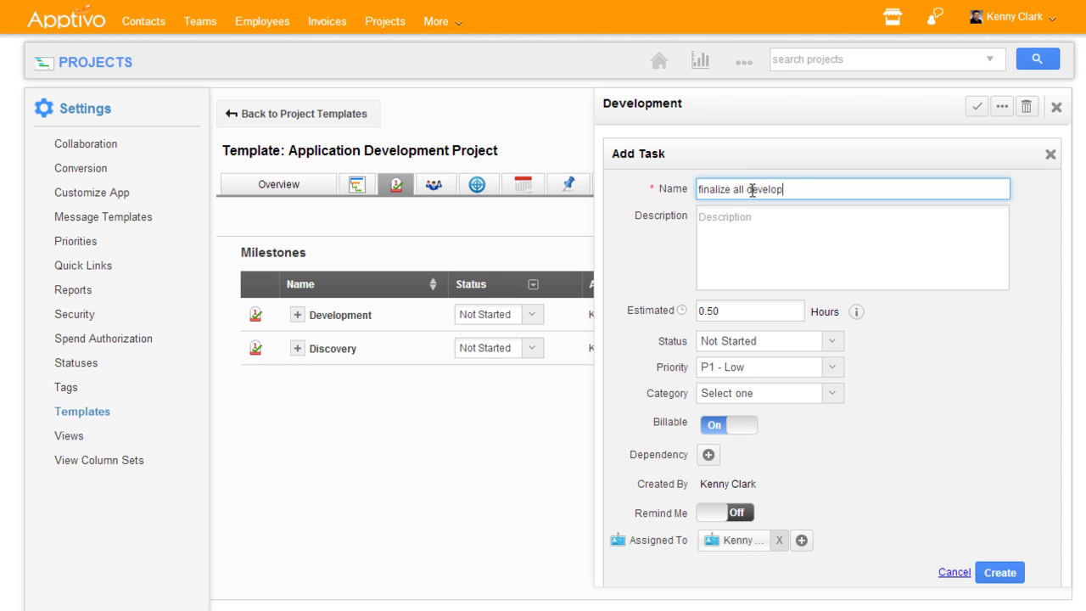
pyautogui.press('Tab')
pyautogui.press('Tab')
pyautogui.write('40')
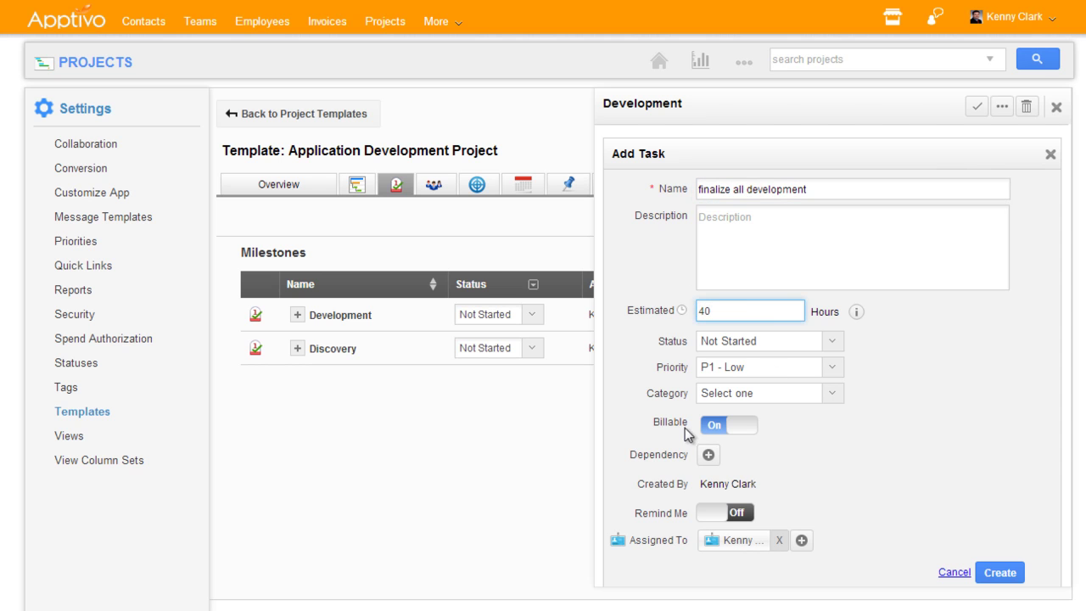
# Step: Make the "finalize all development" task dependent on "Plan out development", save it and close the Development milestone
pyautogui.click(709, 456)
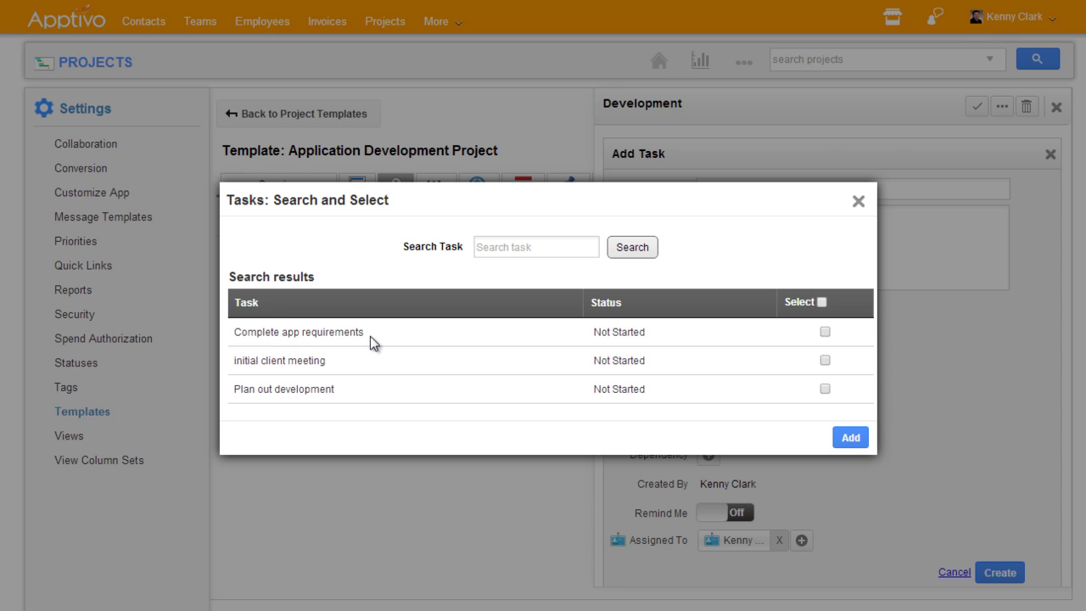
pyautogui.click(825, 388)
pyautogui.click(851, 438)
pyautogui.scroll(-1, 919, 454)
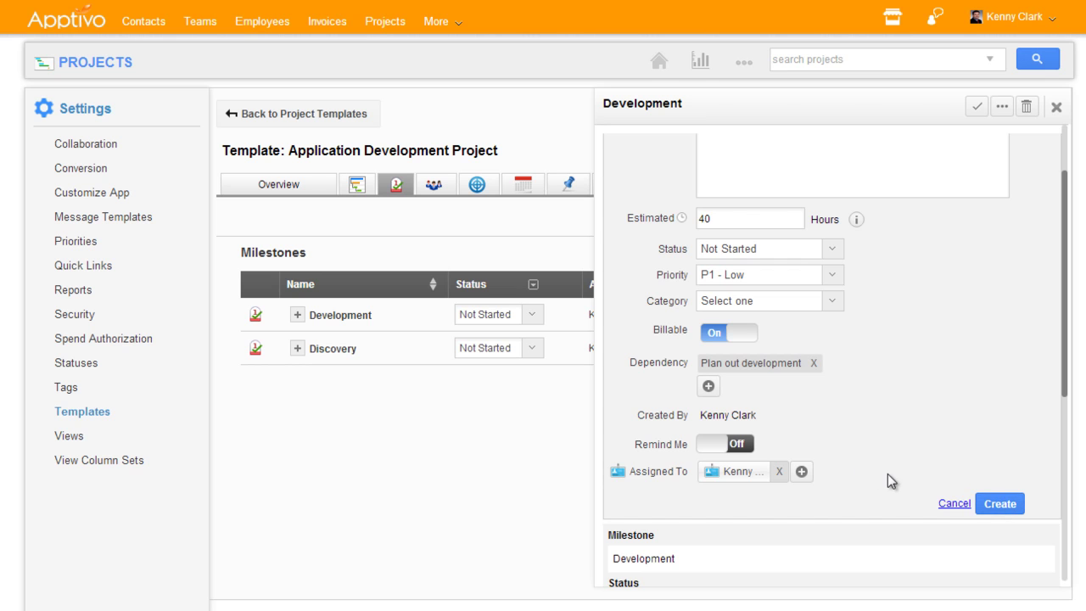
pyautogui.click(998, 503)
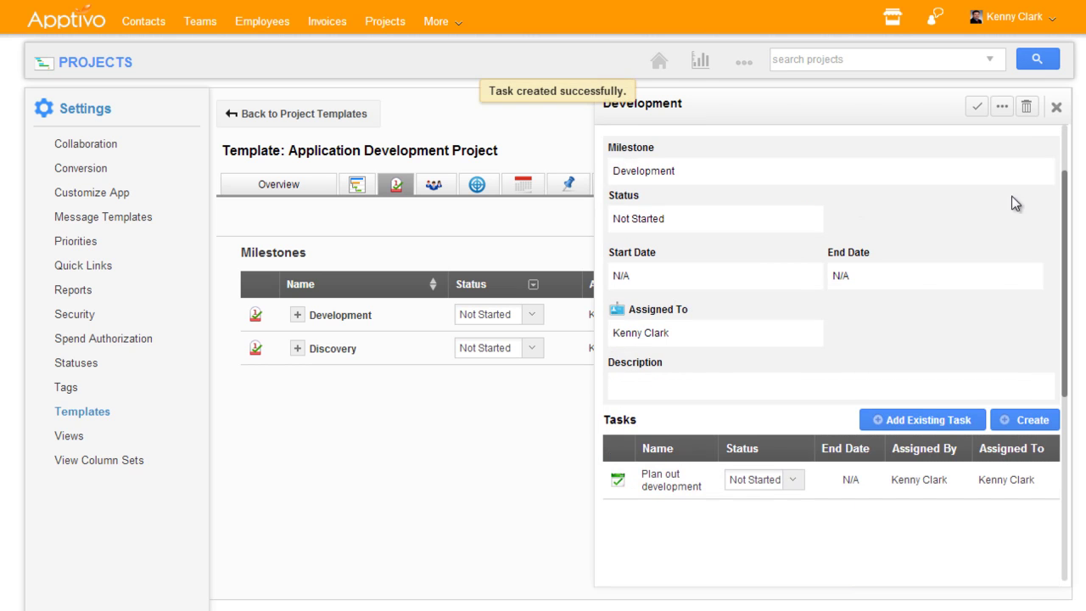
pyautogui.click(1056, 108)
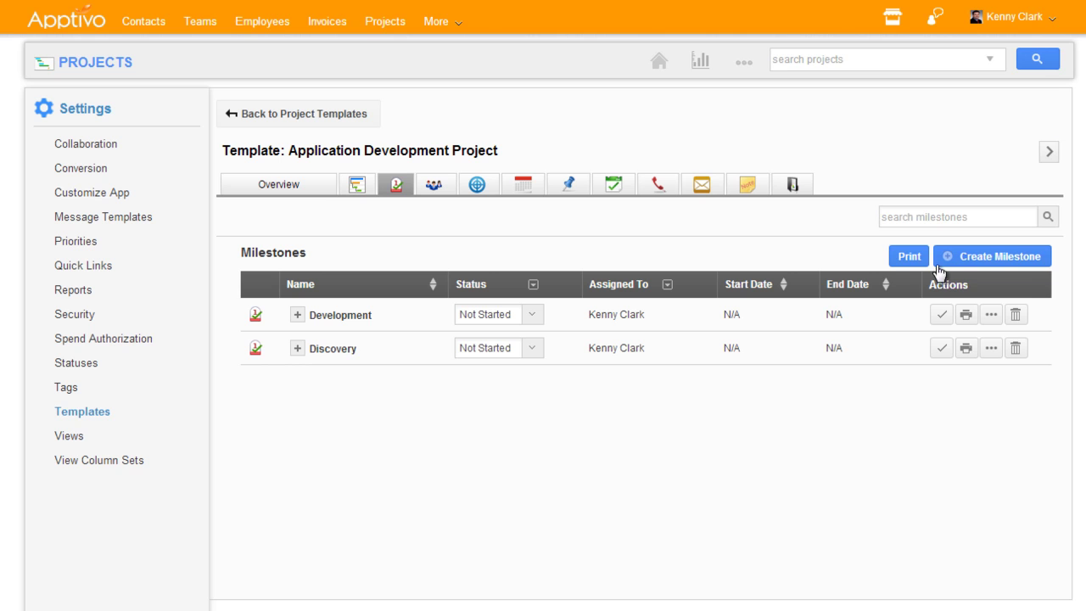
# Step: Add a milestone named "Client Review" to the project template
pyautogui.click(964, 266)
pyautogui.write('Client Review')
pyautogui.click(857, 473)
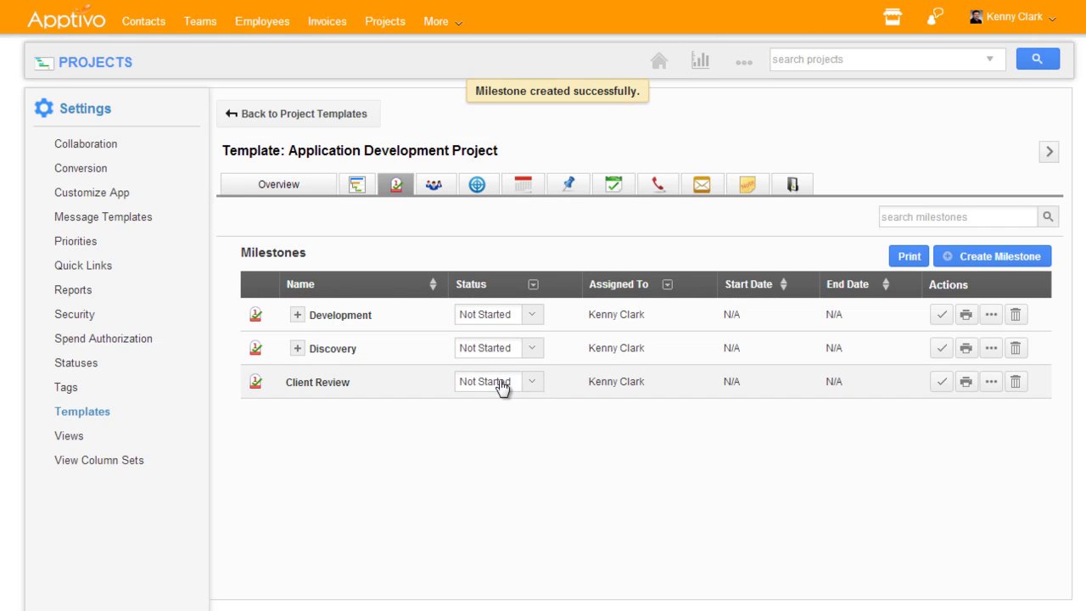
# Step: Start a task named "Final client acceptance" in the Client Review milestone and estimate it at 4 hours
pyautogui.click(371, 386)
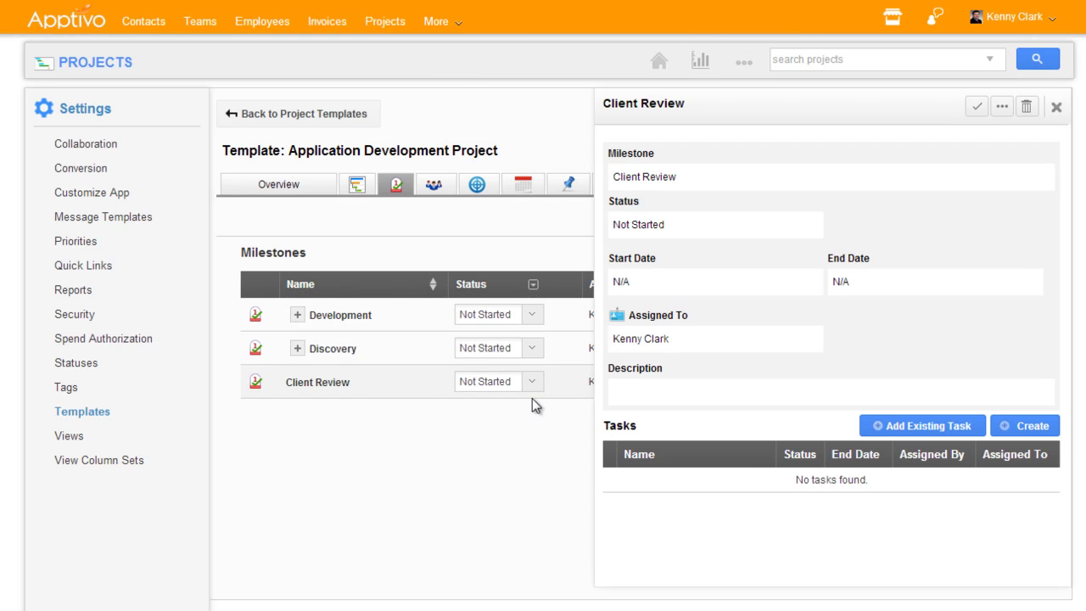
pyautogui.click(1029, 426)
pyautogui.click(767, 188)
pyautogui.write('Final client acceptance')
pyautogui.press('Tab')
pyautogui.press('Tab')
pyautogui.write('4')
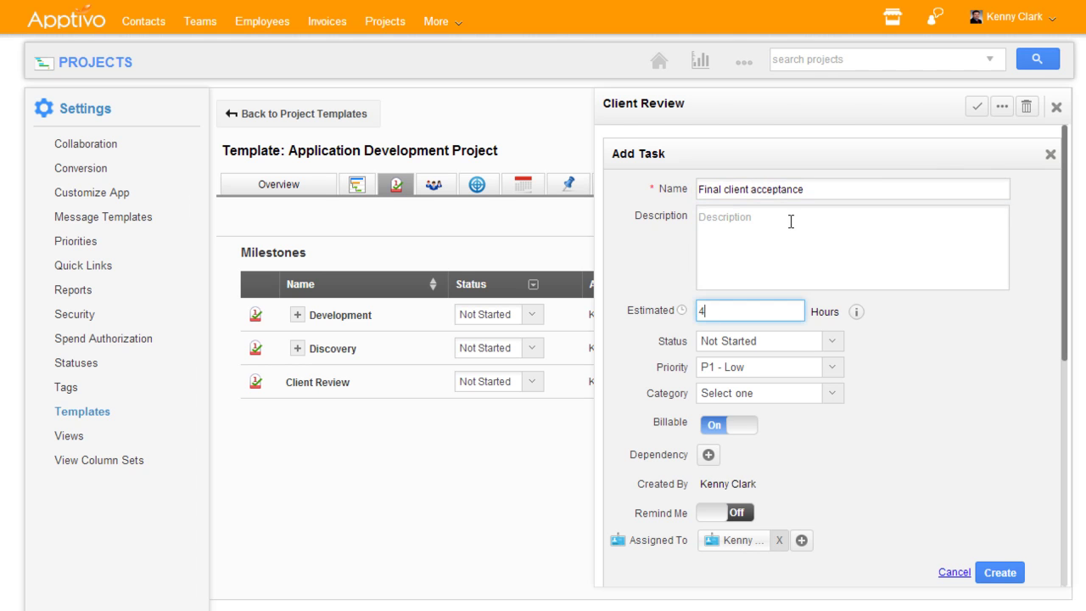
# Step: Make the "Final client acceptance" task dependent on "finalize all development", save it and close the Client Review milestone
pyautogui.click(708, 454)
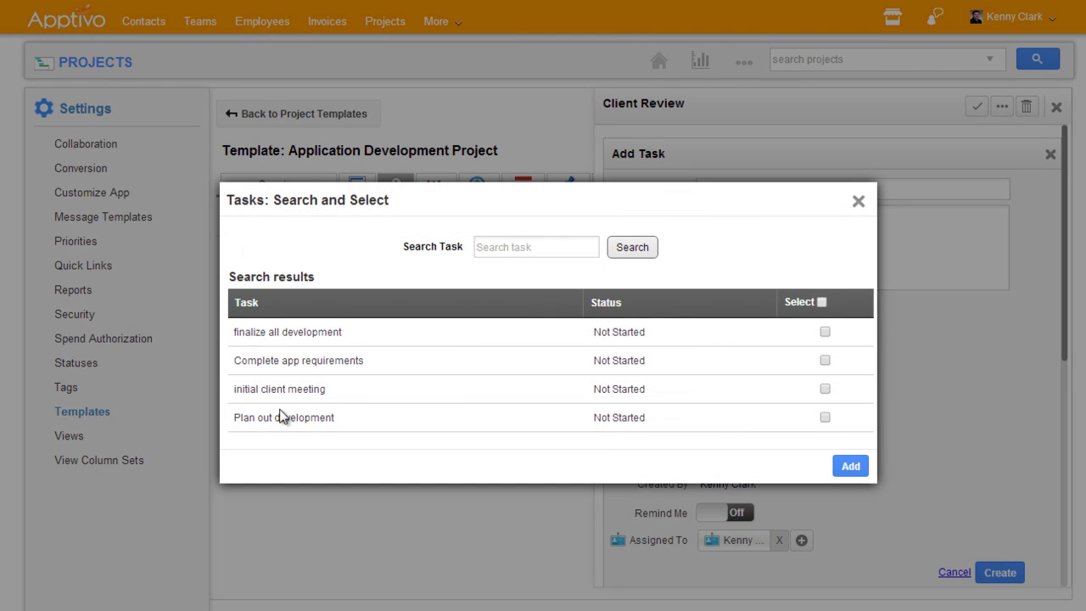
pyautogui.click(824, 332)
pyautogui.click(851, 466)
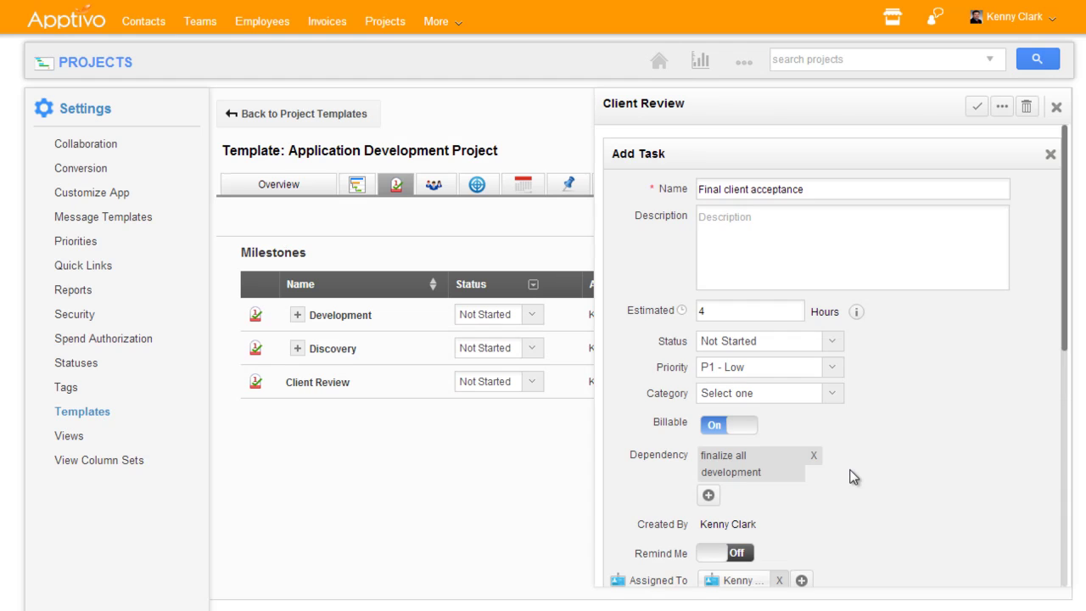
pyautogui.scroll(-1, 1007, 560)
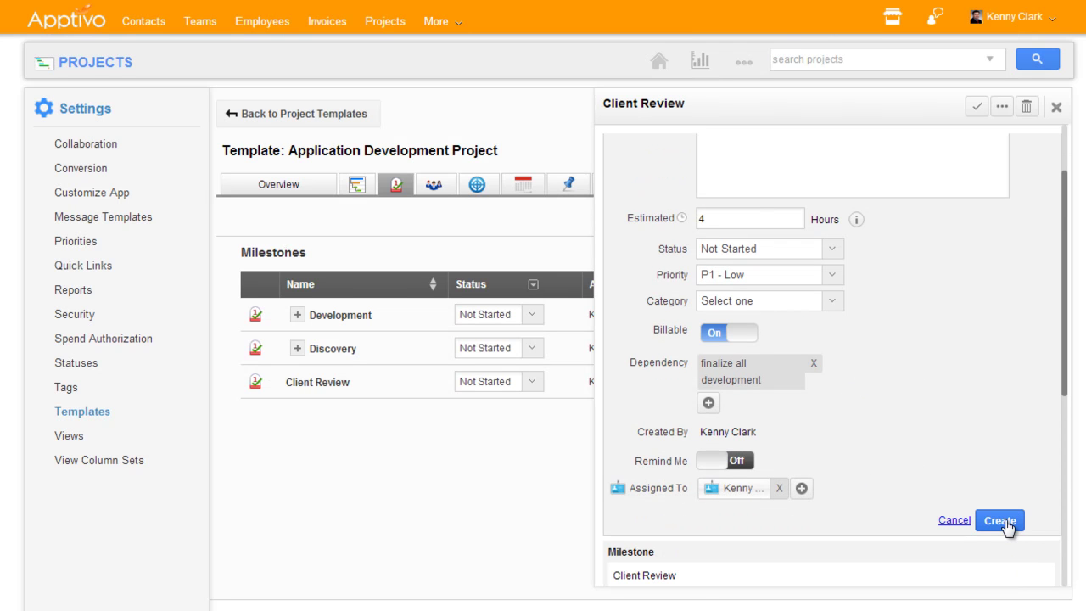
pyautogui.click(1004, 522)
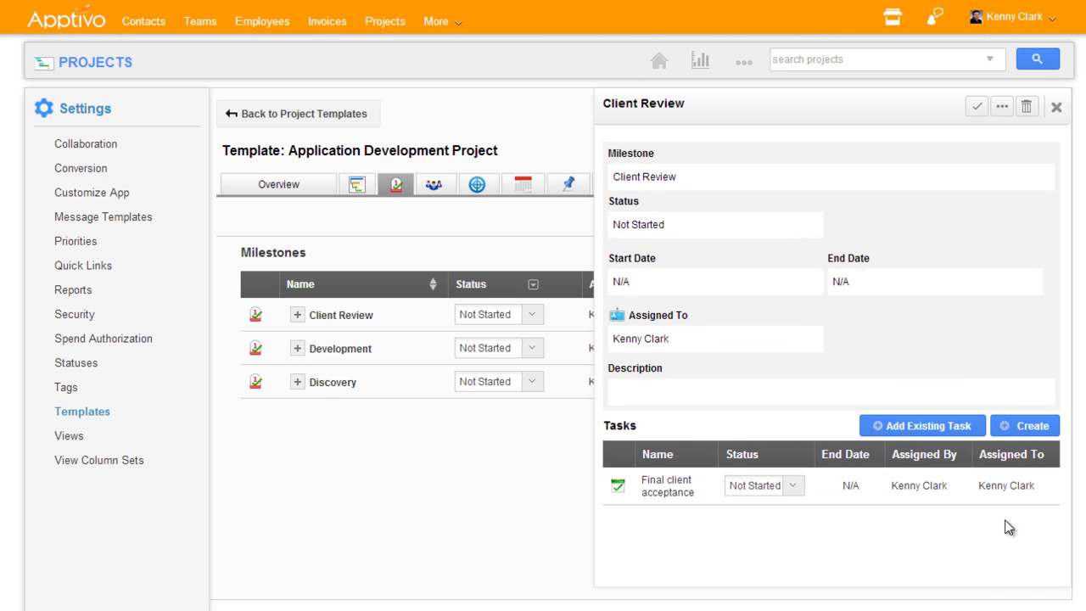
pyautogui.click(1056, 107)
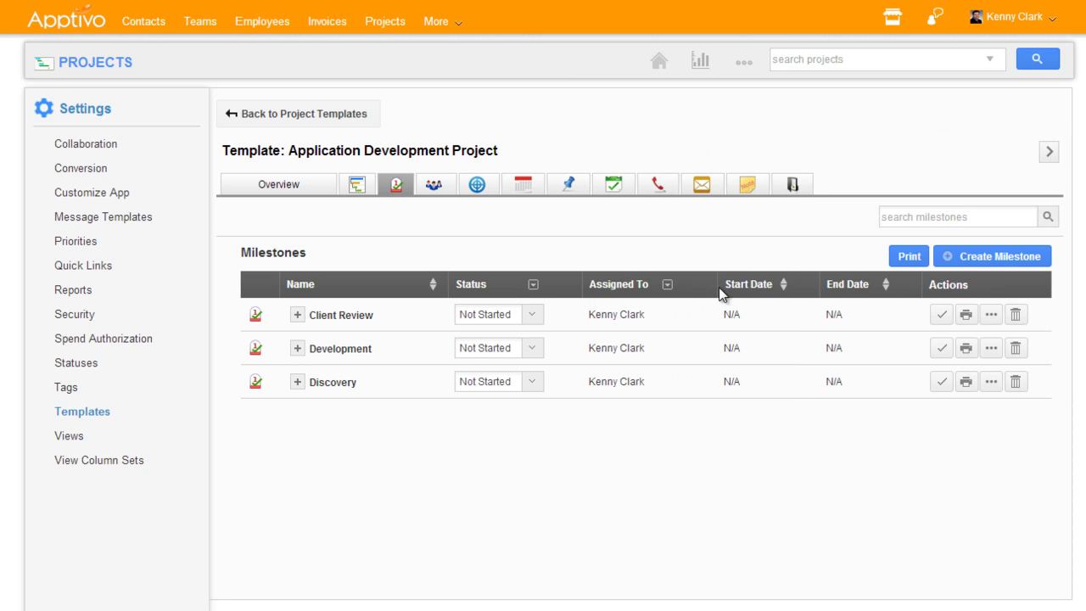
# Step: Review the template's team and the employees available to add, as well as its Gantt list of milestones and tasks
pyautogui.click(433, 193)
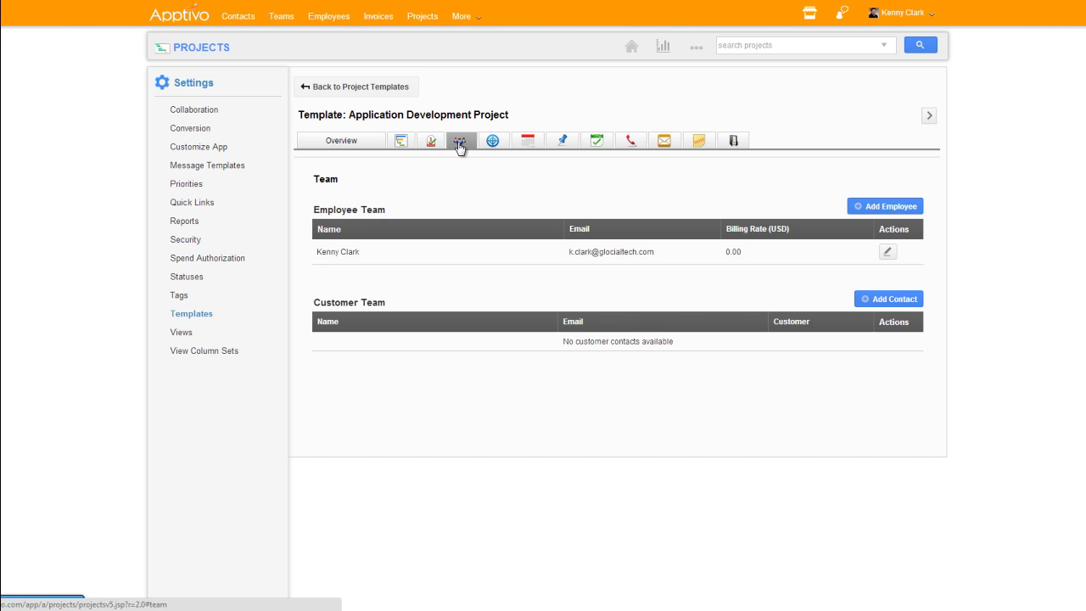
pyautogui.click(882, 206)
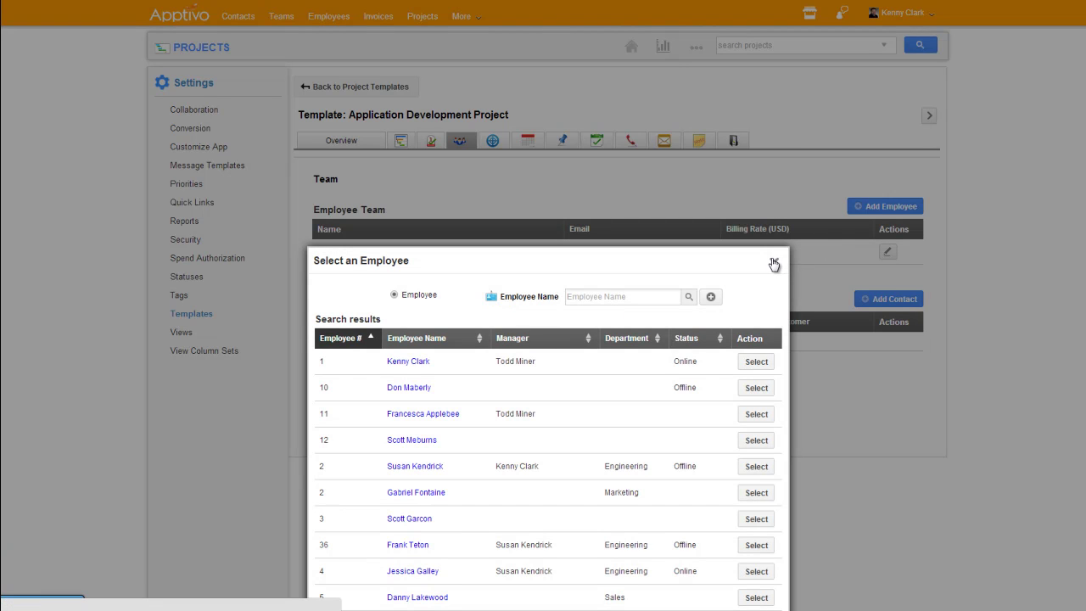
pyautogui.click(775, 263)
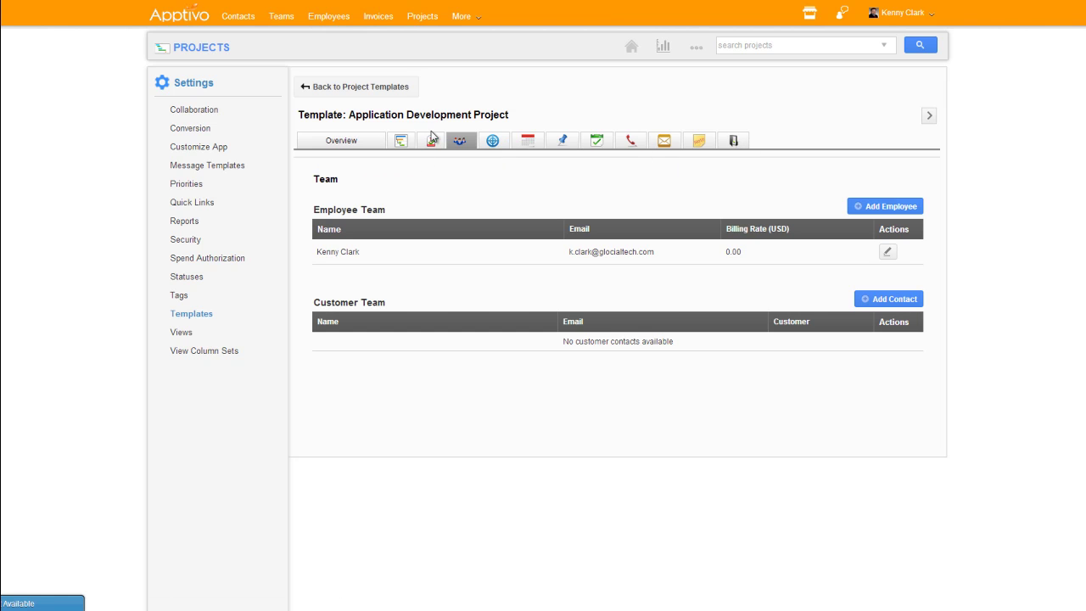
pyautogui.click(400, 143)
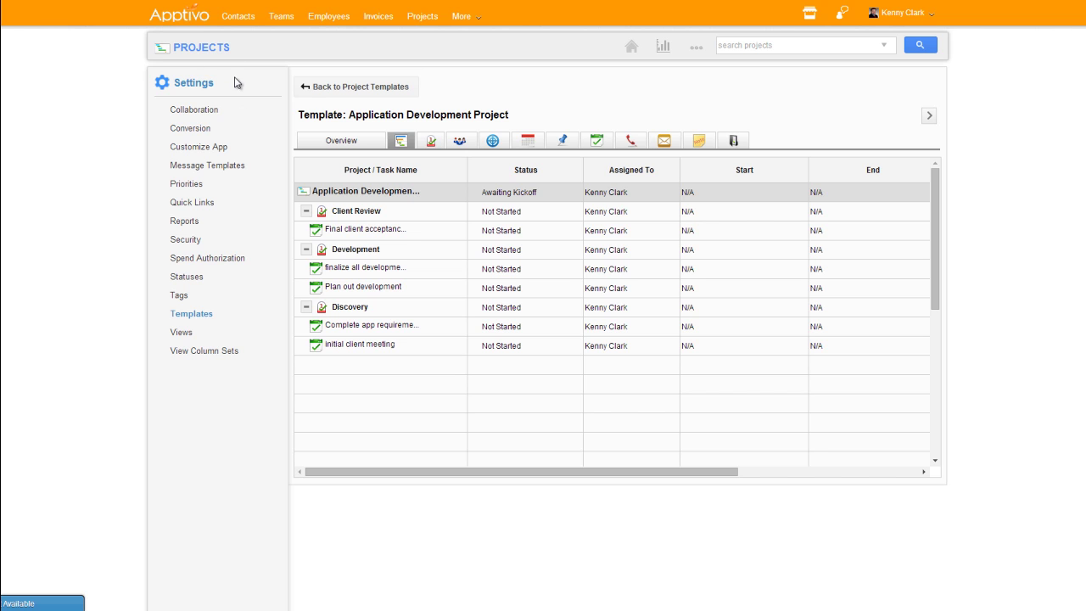
# Step: Start a new project from the Projects home page using the "Application Development Project" template
pyautogui.click(632, 48)
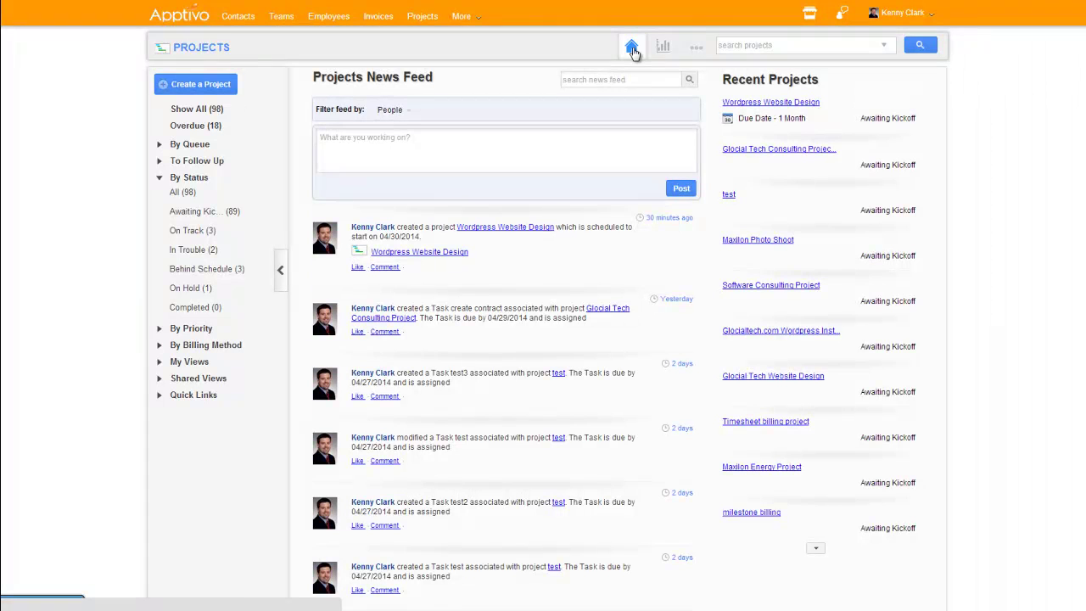
pyautogui.click(195, 88)
pyautogui.click(203, 109)
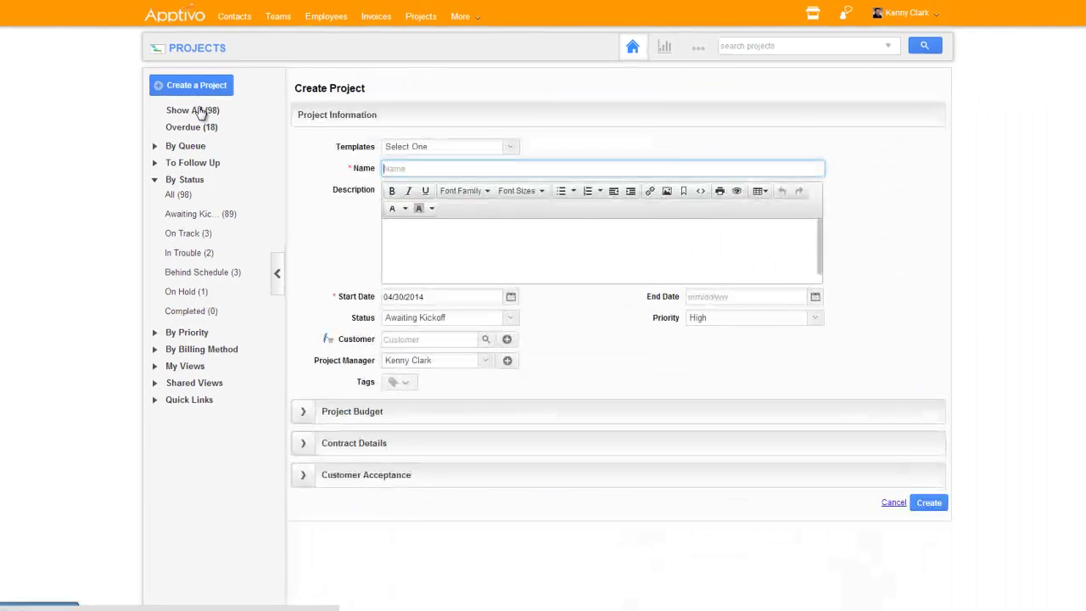
pyautogui.click(402, 159)
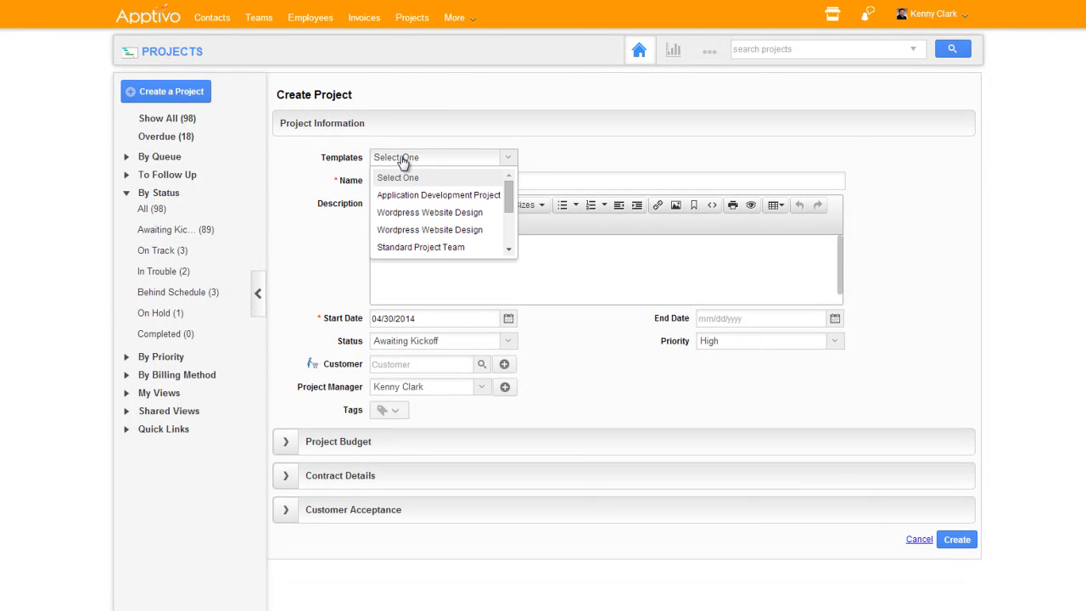
pyautogui.click(413, 196)
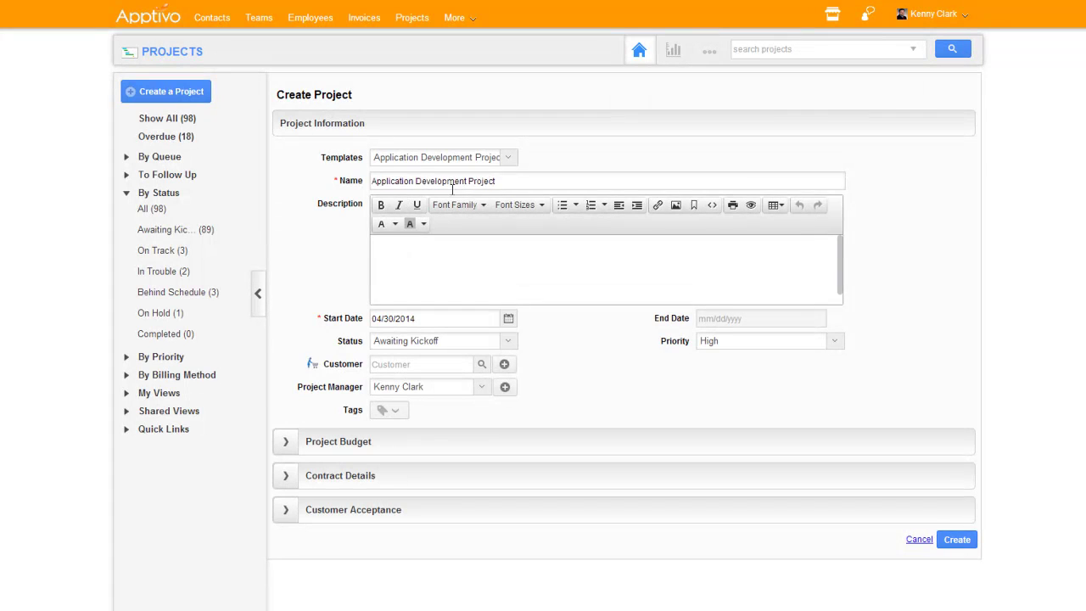
# Step: Name the project "Maxilon.com Mobile App Development", set its customer to Maxilon and create it
pyautogui.moveTo(518, 182); pyautogui.dragTo(199, 201)
pyautogui.write('Maxilon.com Mobile App Developme')
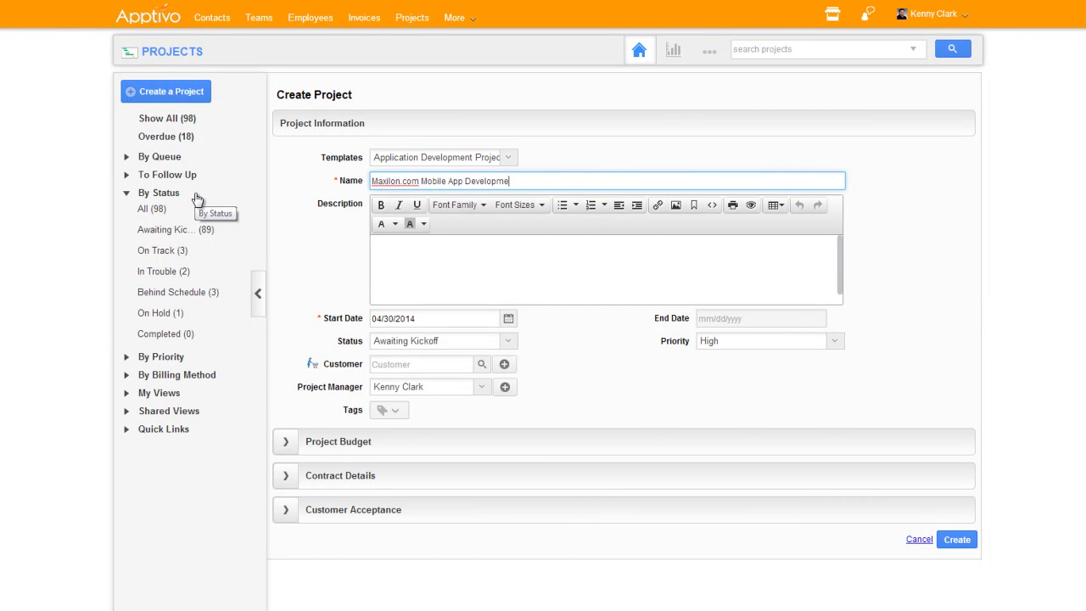
pyautogui.click(403, 364)
pyautogui.write('max')
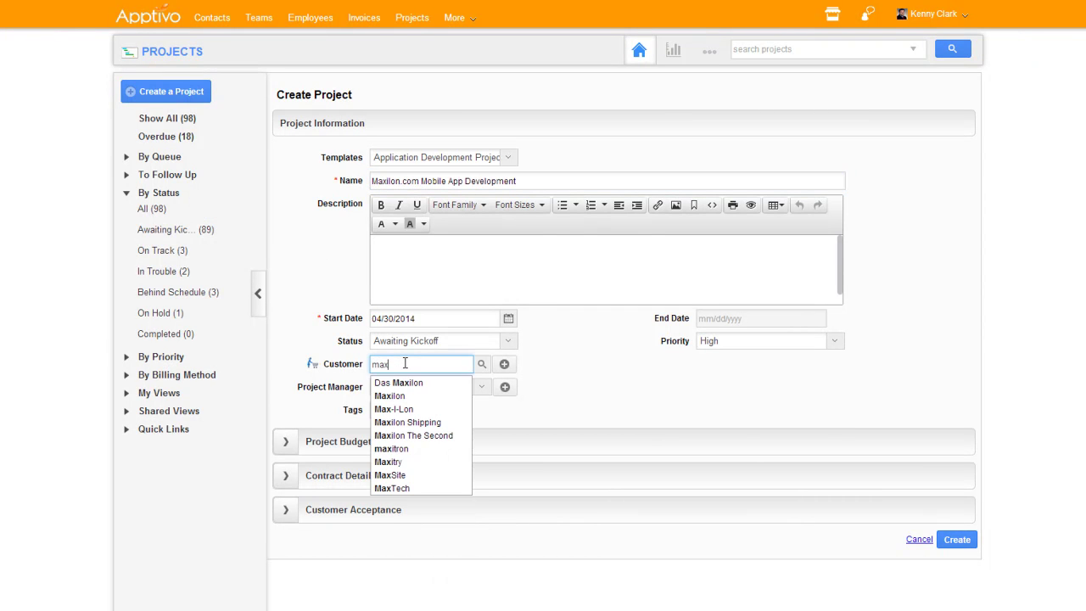
pyautogui.click(408, 400)
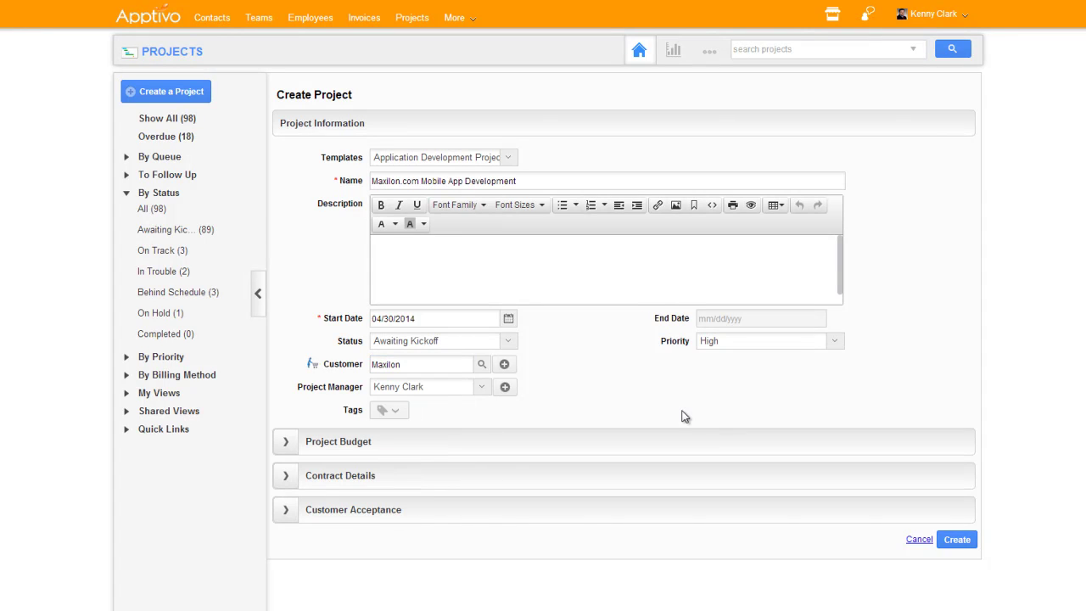
pyautogui.click(285, 447)
pyautogui.click(956, 570)
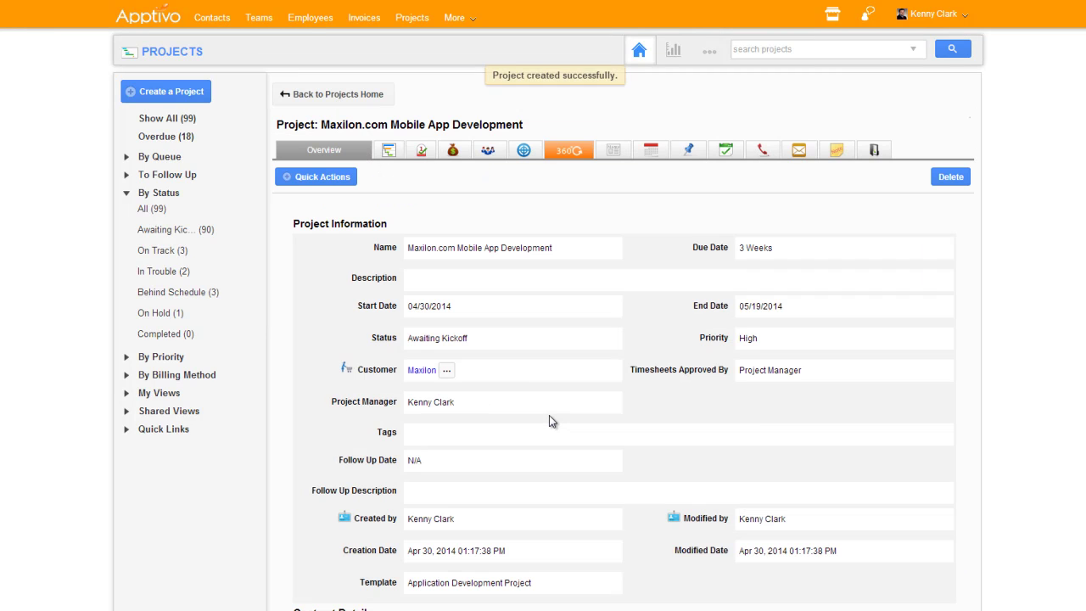
# Step: Open the new project's Gantt chart and examine the scheduled milestones and dependent tasks at month and day scale
pyautogui.click(387, 151)
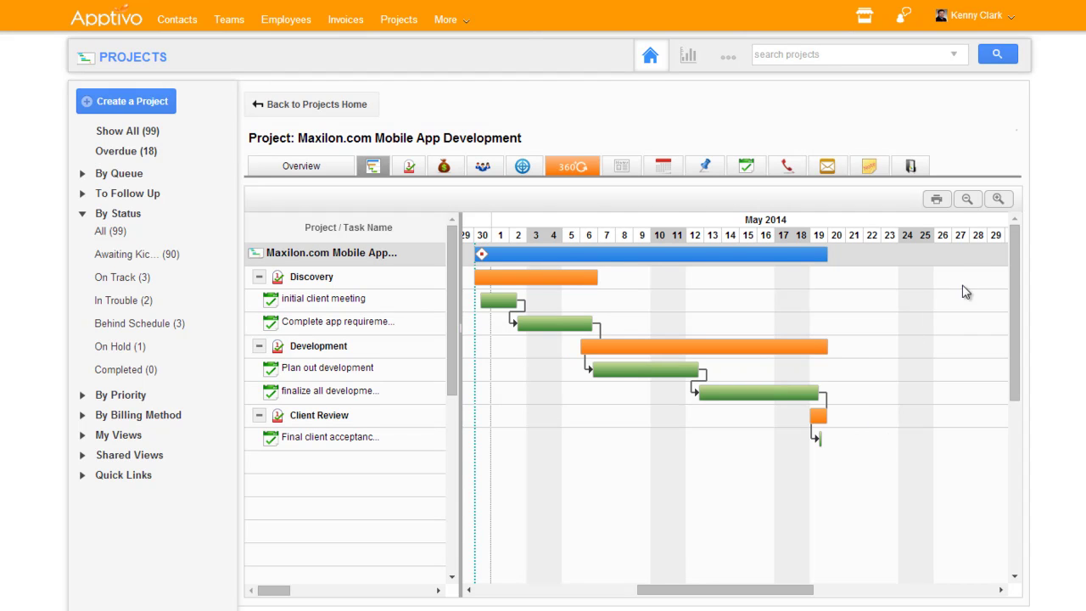
pyautogui.click(970, 200)
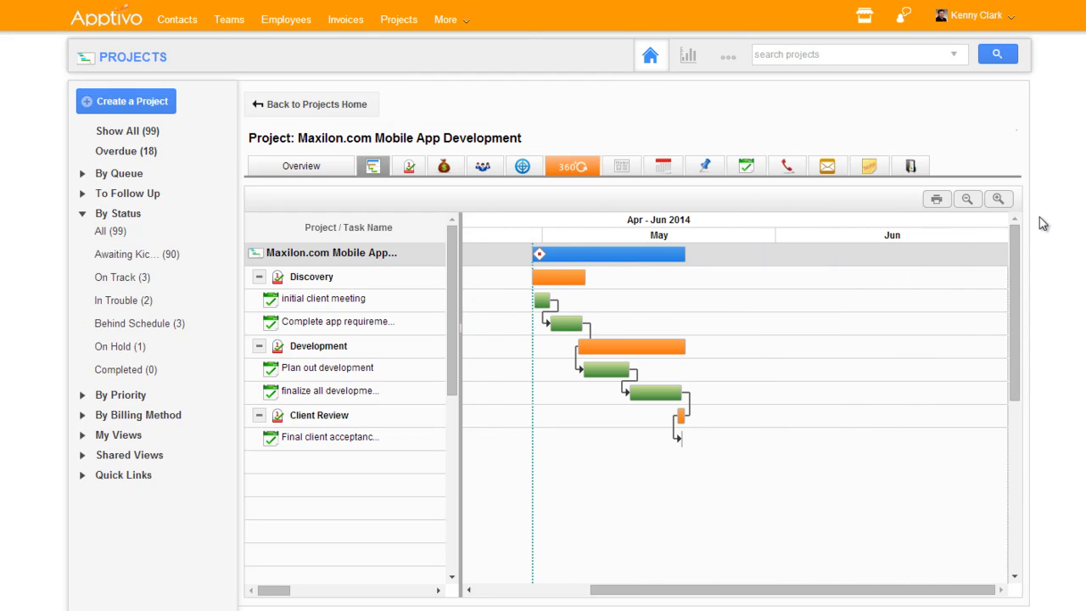
pyautogui.click(1005, 202)
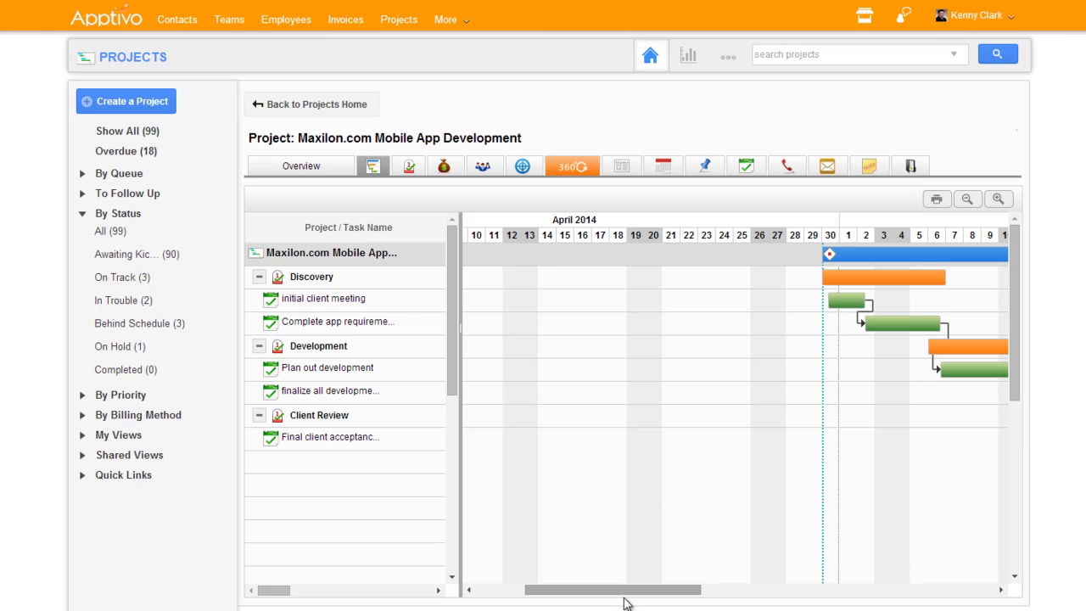
pyautogui.moveTo(637, 589); pyautogui.dragTo(752, 589)
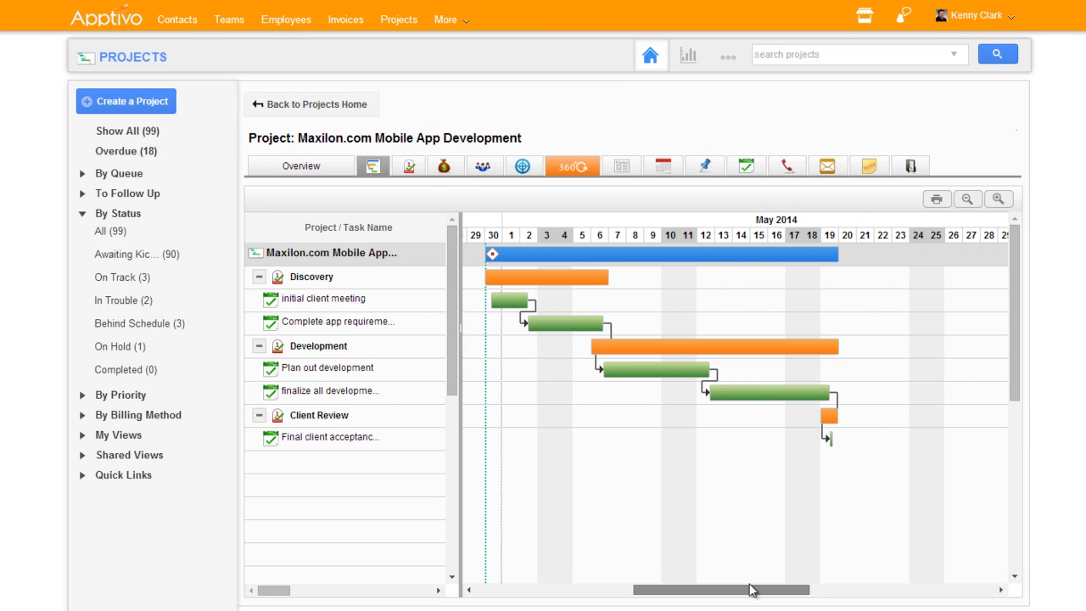
# Step: Extend the "Final client acceptance" task to about May 25 and "Complete app requirements" to about May 12 in the Gantt chart
pyautogui.moveTo(834, 441)
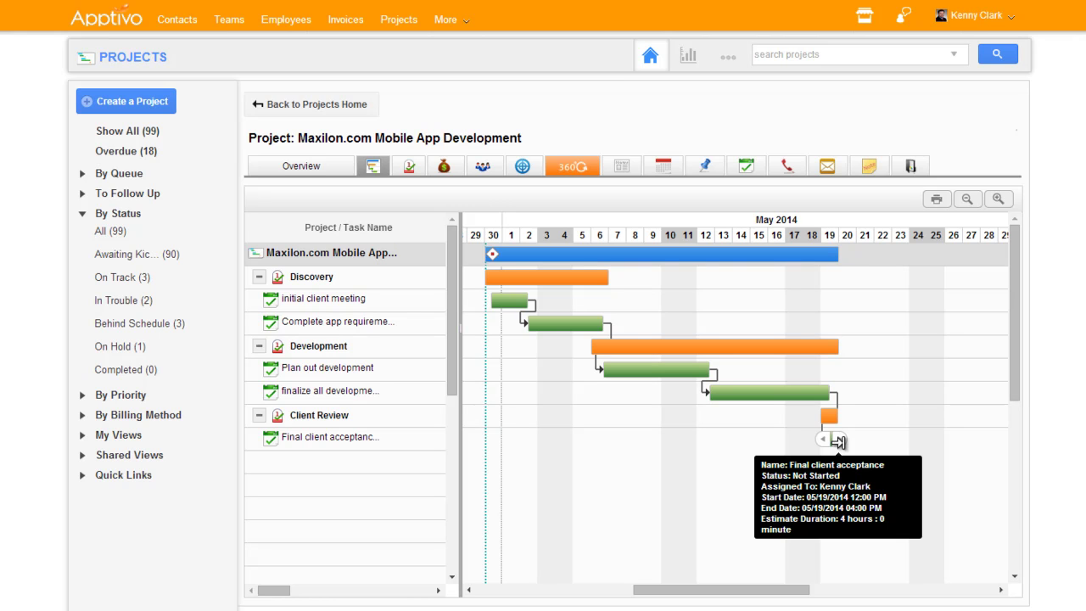
pyautogui.moveTo(837, 440); pyautogui.dragTo(940, 441)
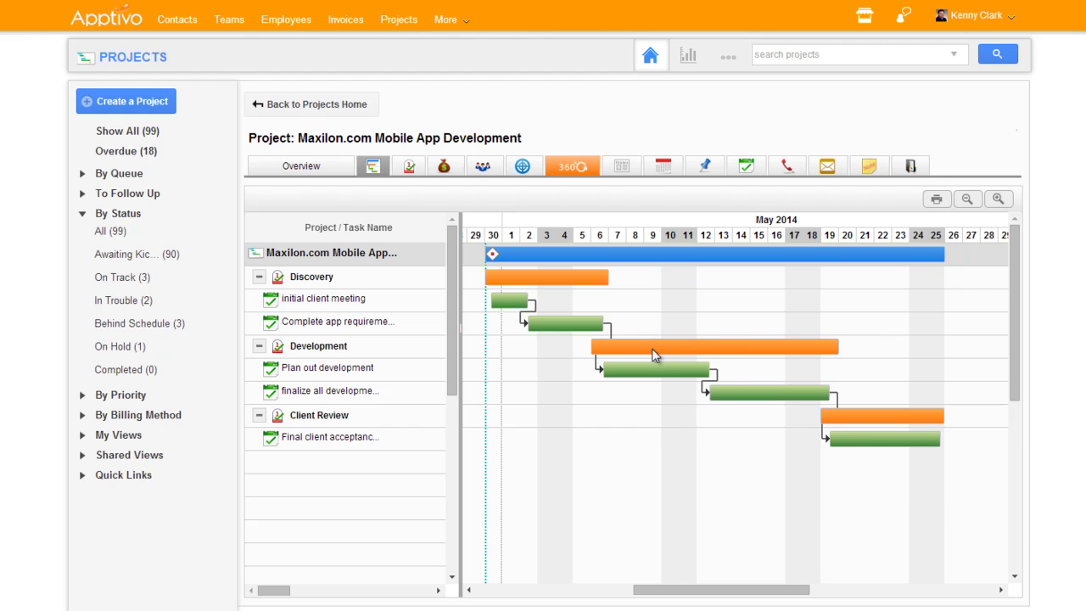
pyautogui.moveTo(593, 321)
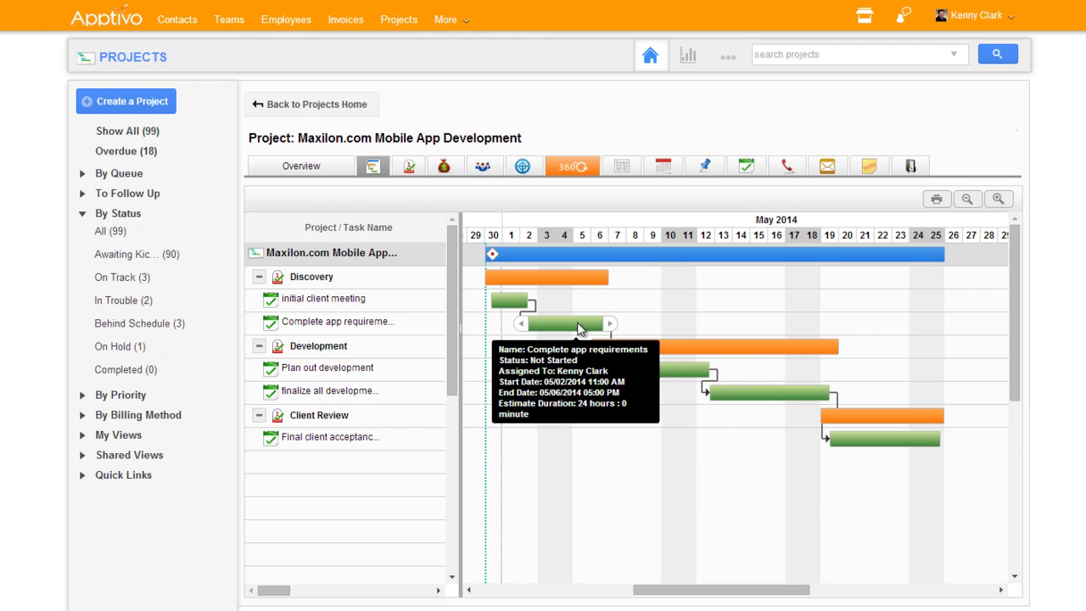
pyautogui.moveTo(609, 328); pyautogui.dragTo(711, 324)
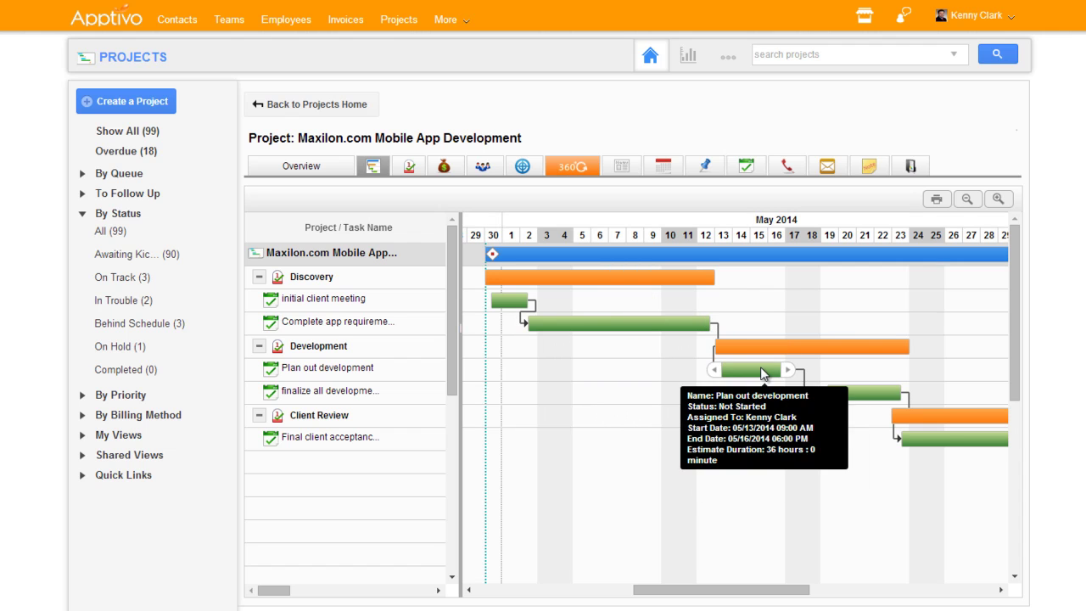